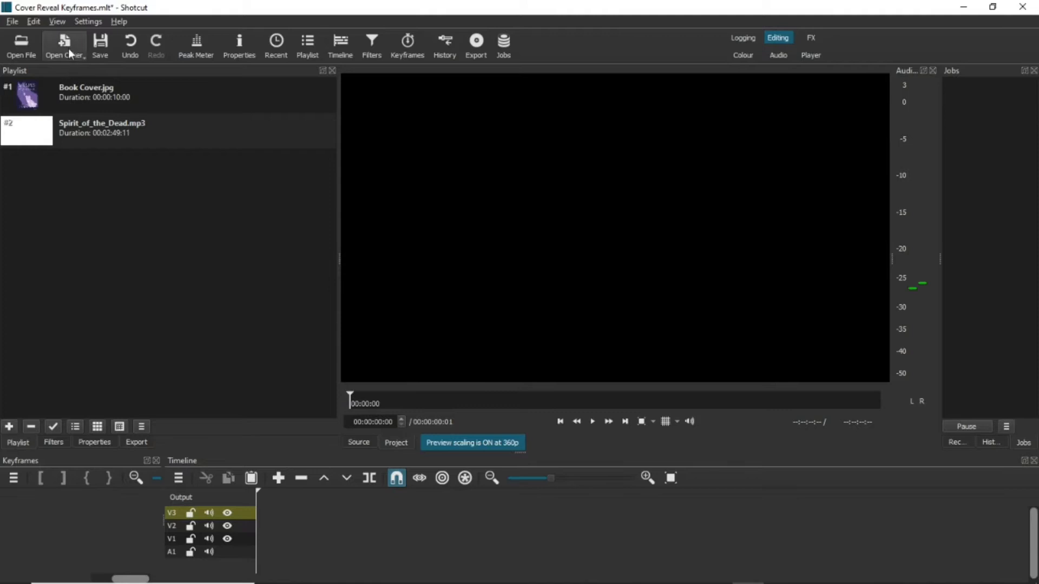
Create a light grey colour clip with the value #D9D9D9.
click(69, 71)
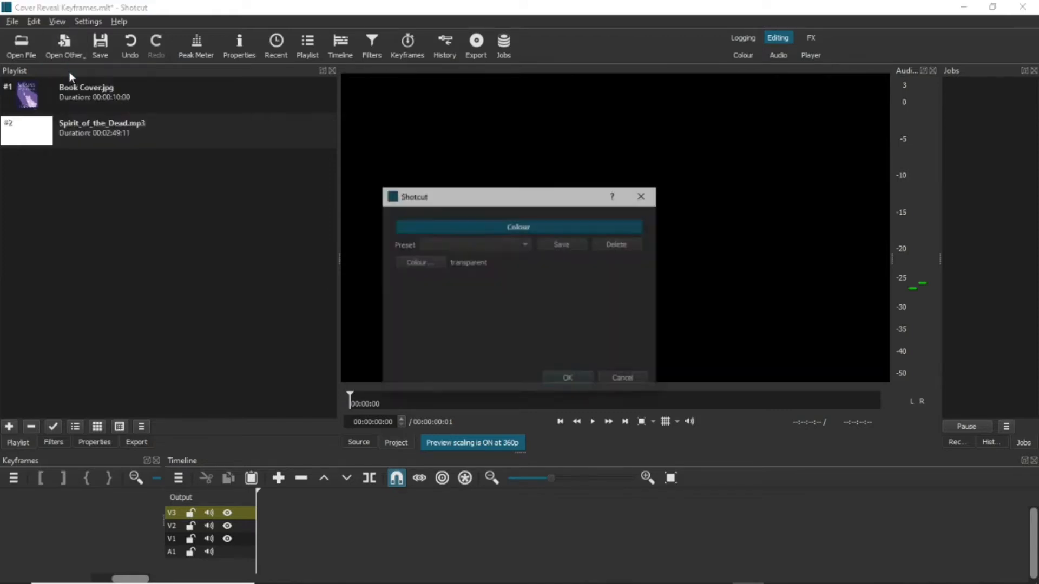
click(419, 262)
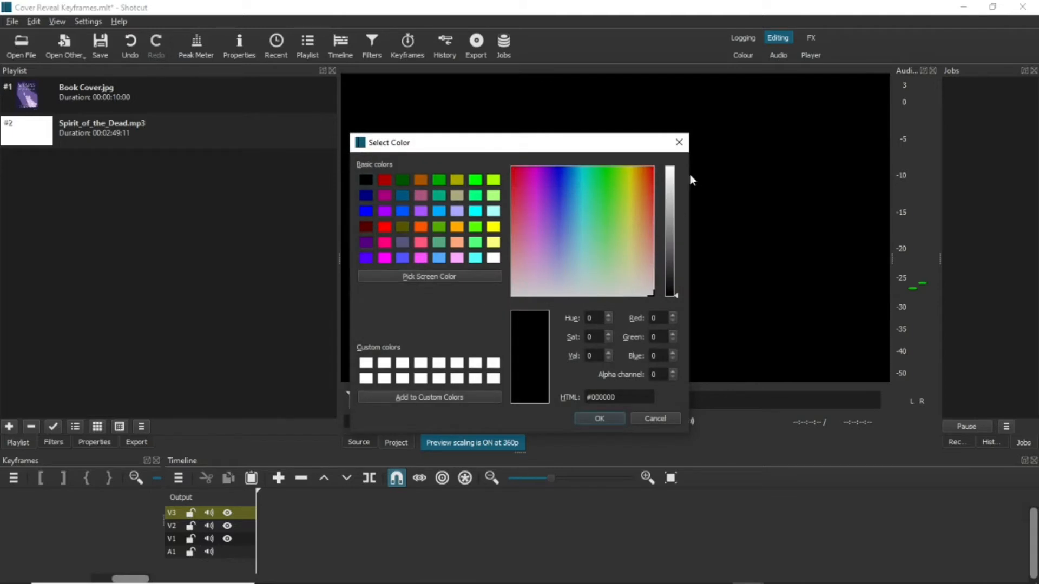
click(669, 187)
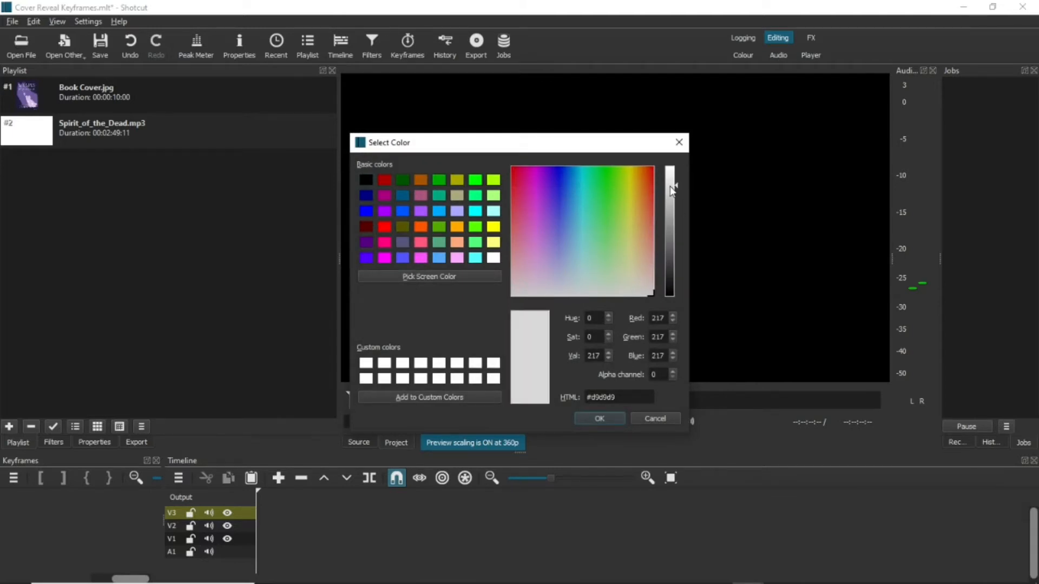
click(599, 419)
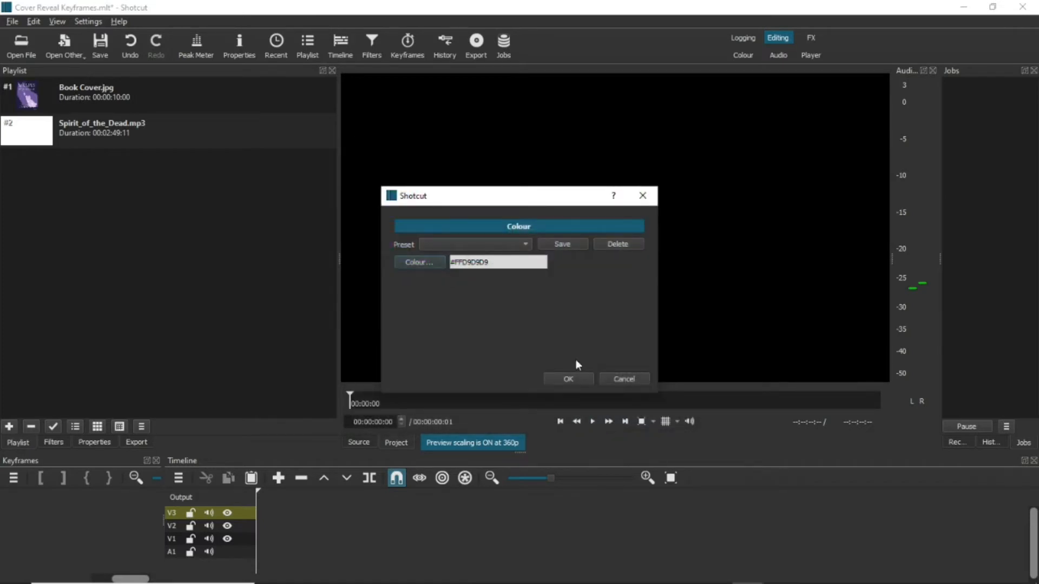
click(566, 379)
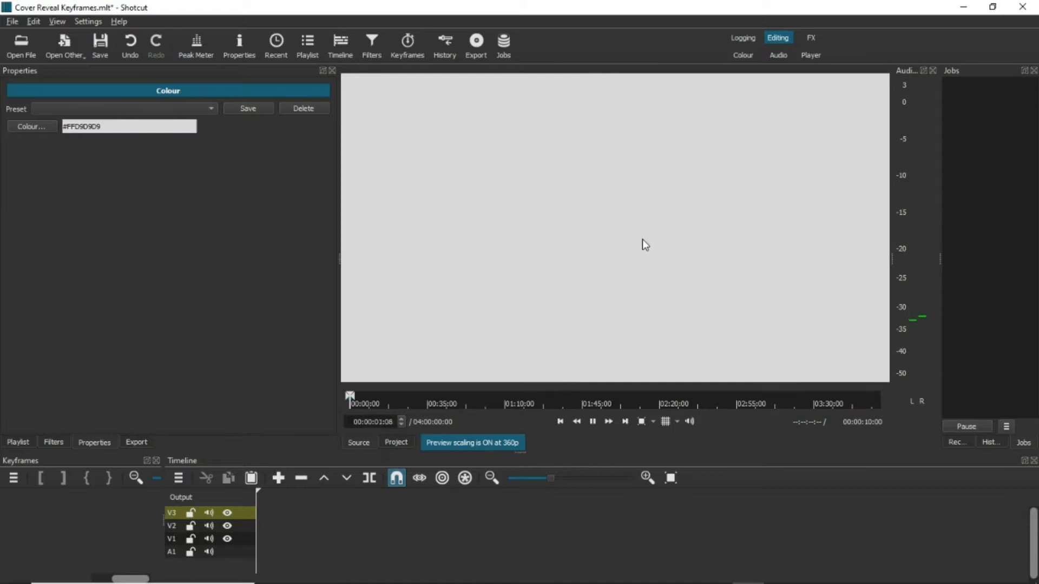
Add the grey colour clip to the playlist and place it at the start of track V1, extended to 30 seconds.
click(308, 46)
drag(628, 273, 81, 247)
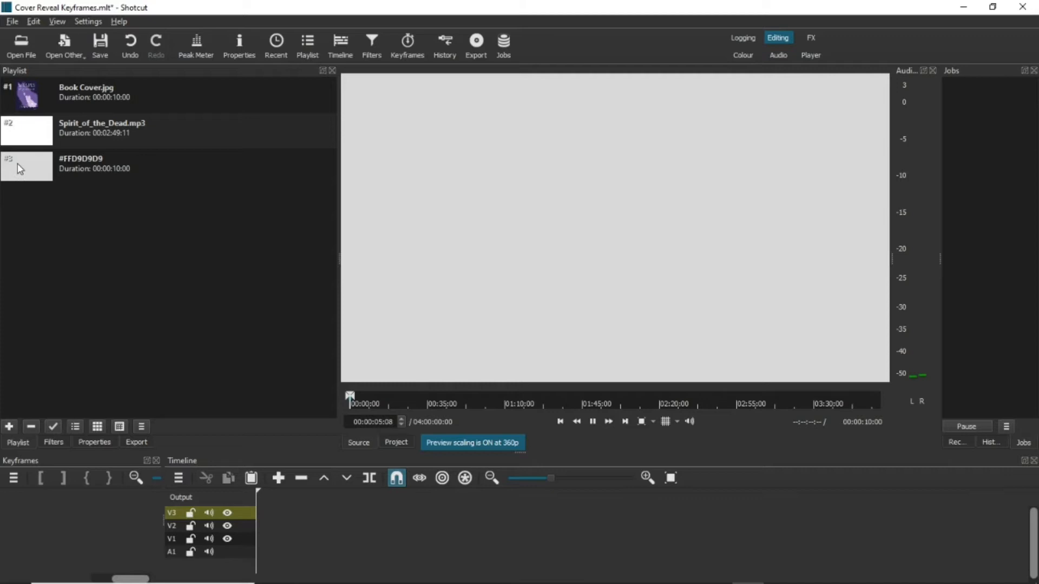
drag(20, 169, 269, 535)
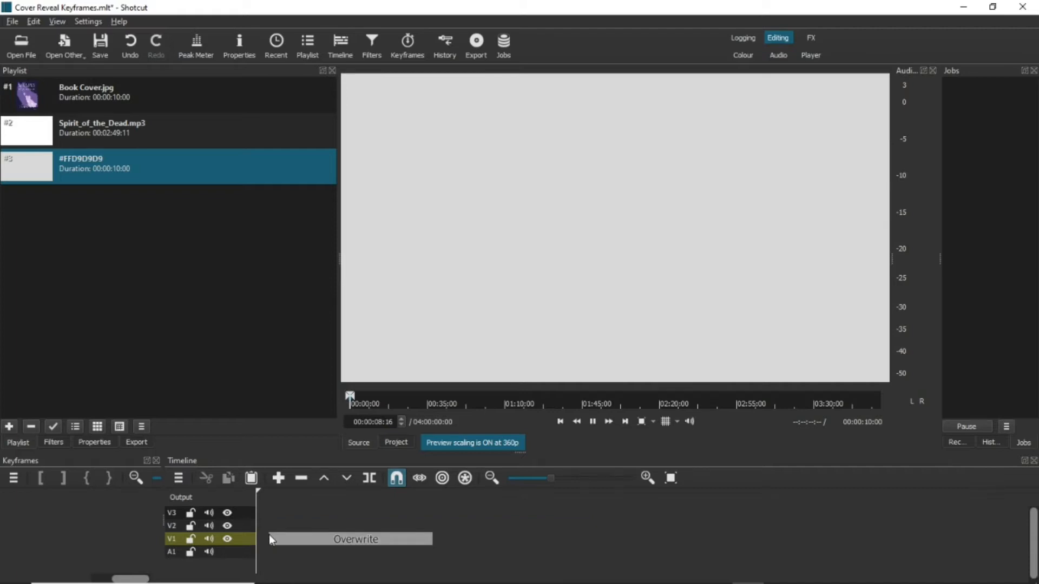
drag(419, 539, 751, 528)
Place Book Cover.jpg at the start of track V3 and extend it to 30 seconds.
click(21, 100)
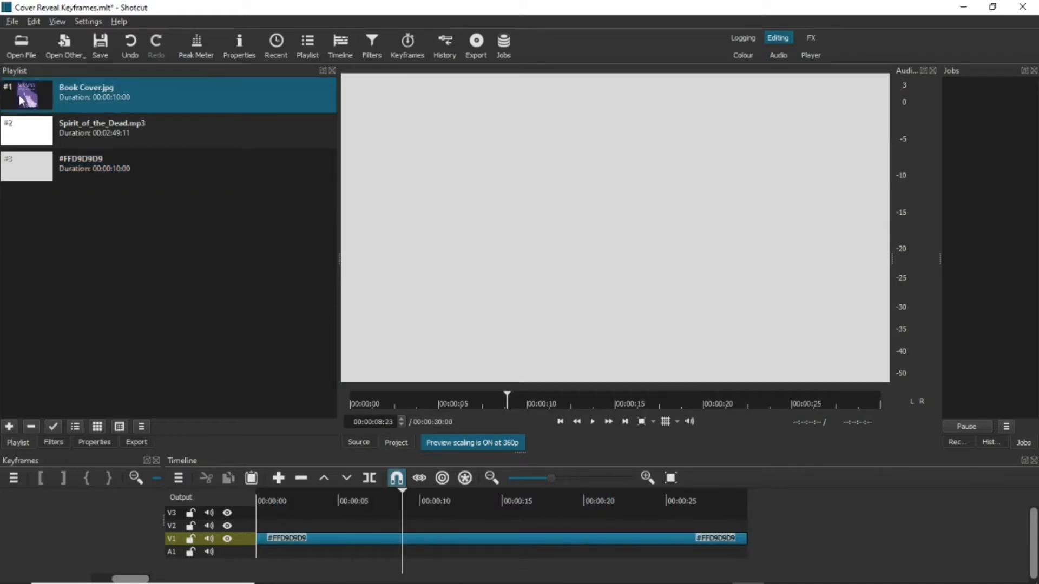
drag(20, 101, 270, 510)
drag(420, 507, 753, 511)
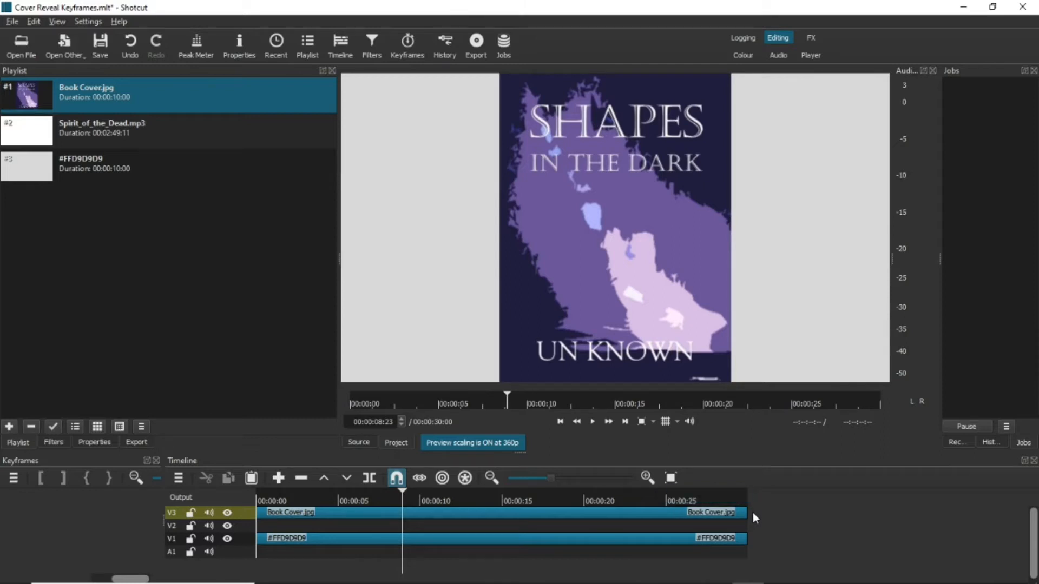
Apply a Size, Position & Rotate filter to the book cover clip with the zoom set to 80%.
click(292, 511)
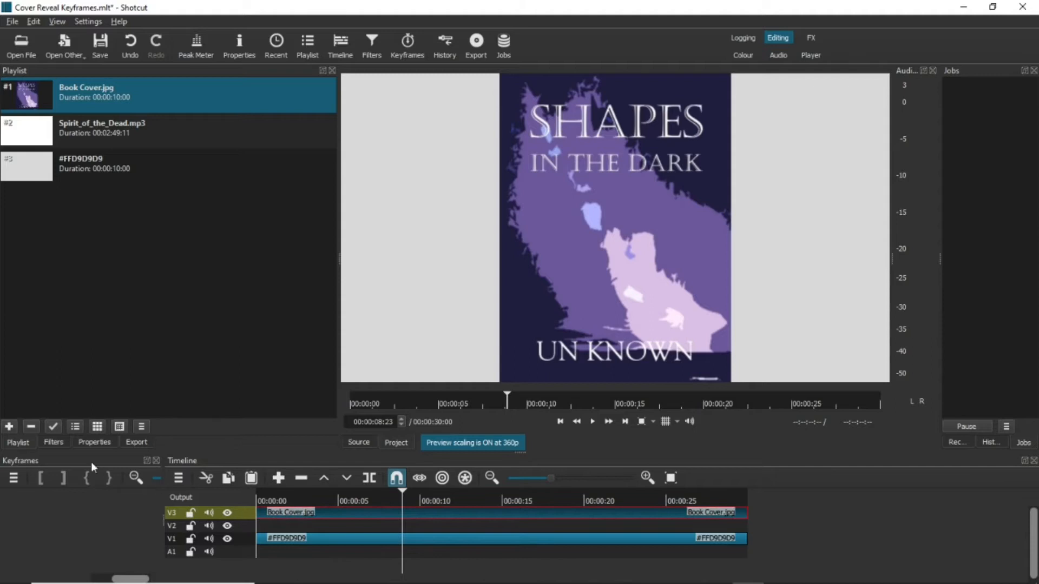
click(55, 443)
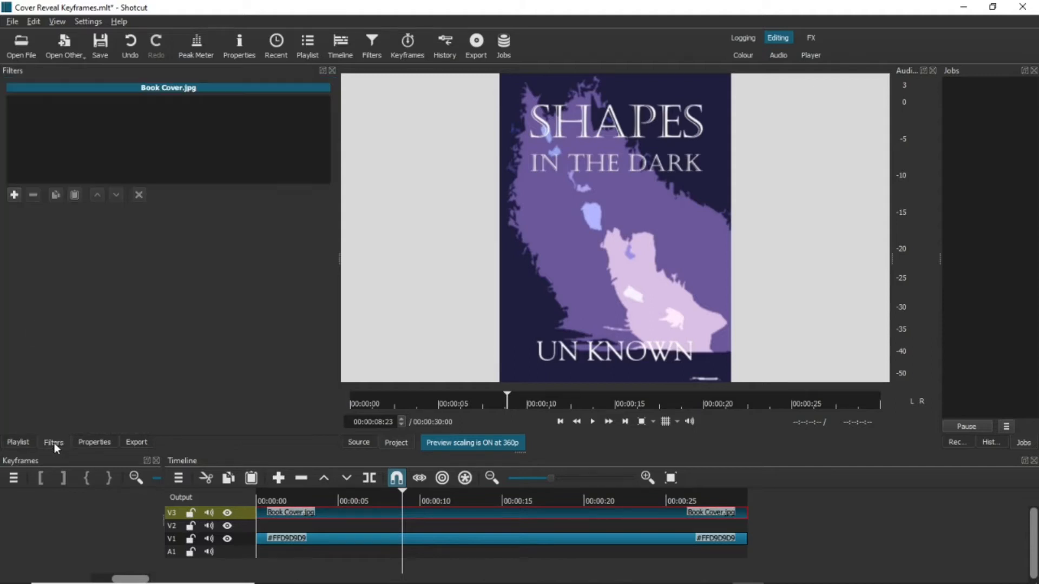
click(14, 194)
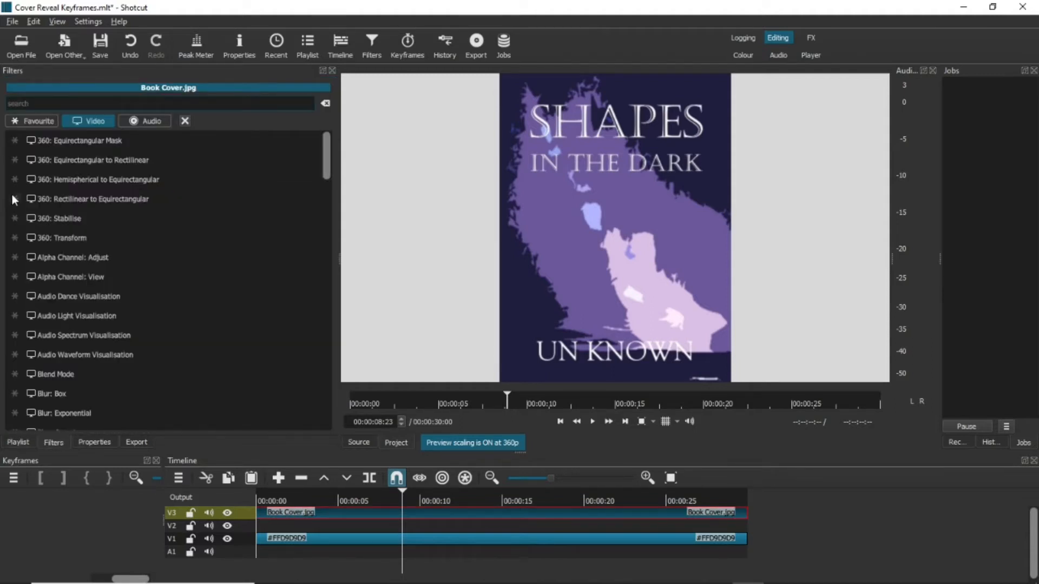
click(33, 118)
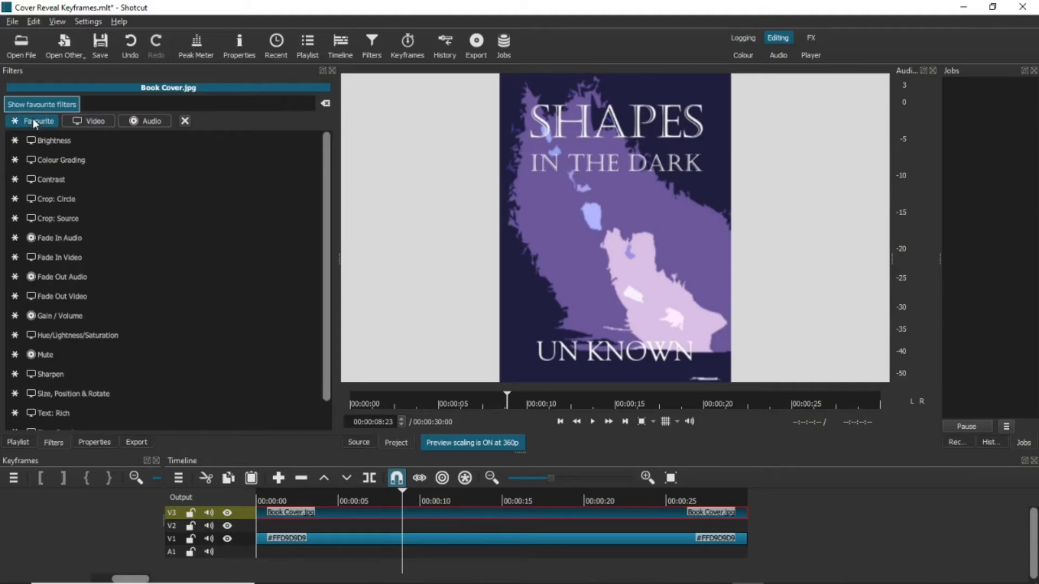
click(100, 393)
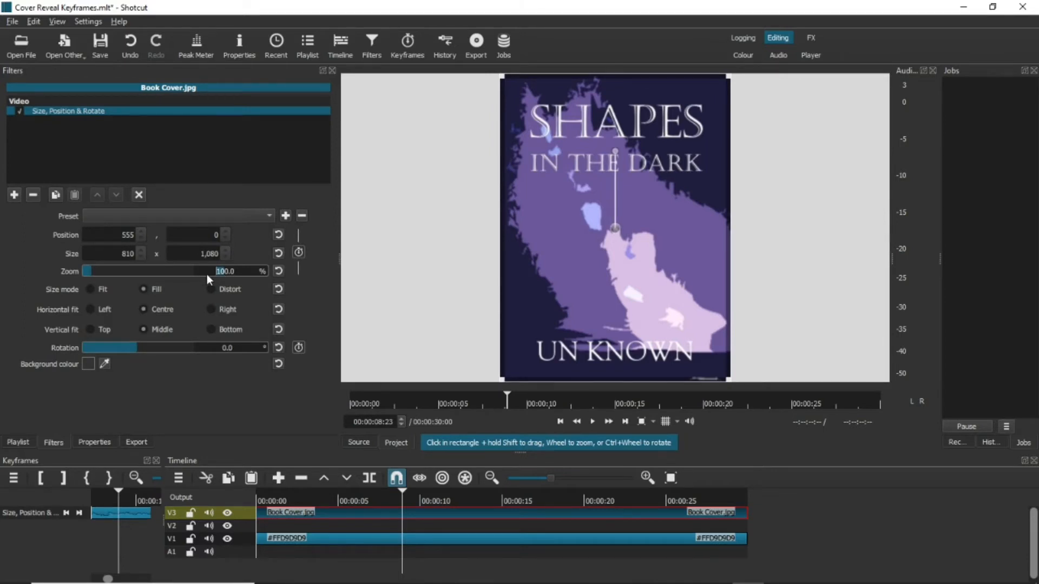
text(80)
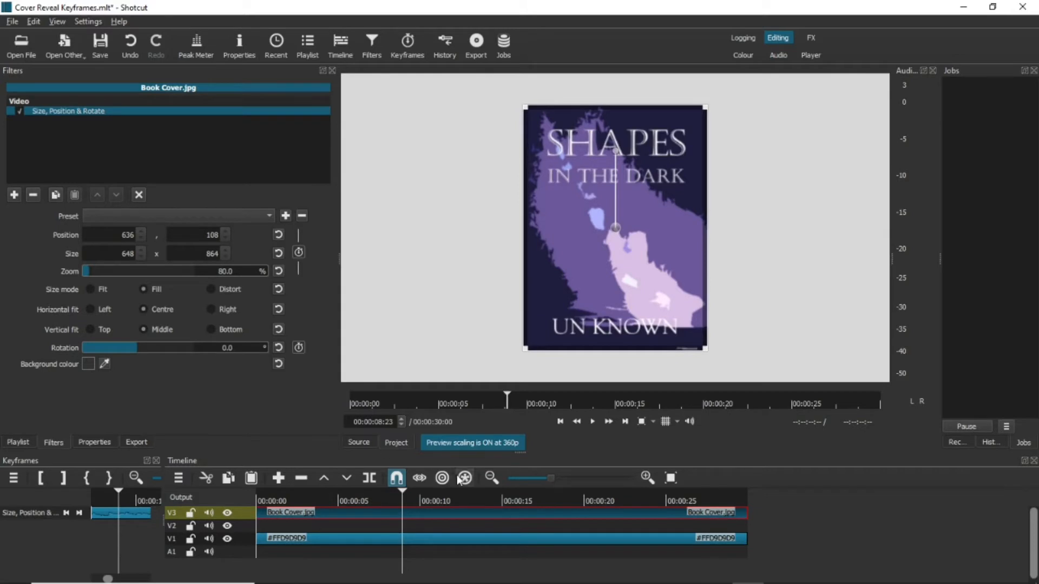
Add an Opacity filter to the book cover clip and keyframe its level at 0% at the start of the timeline.
drag(401, 492, 249, 496)
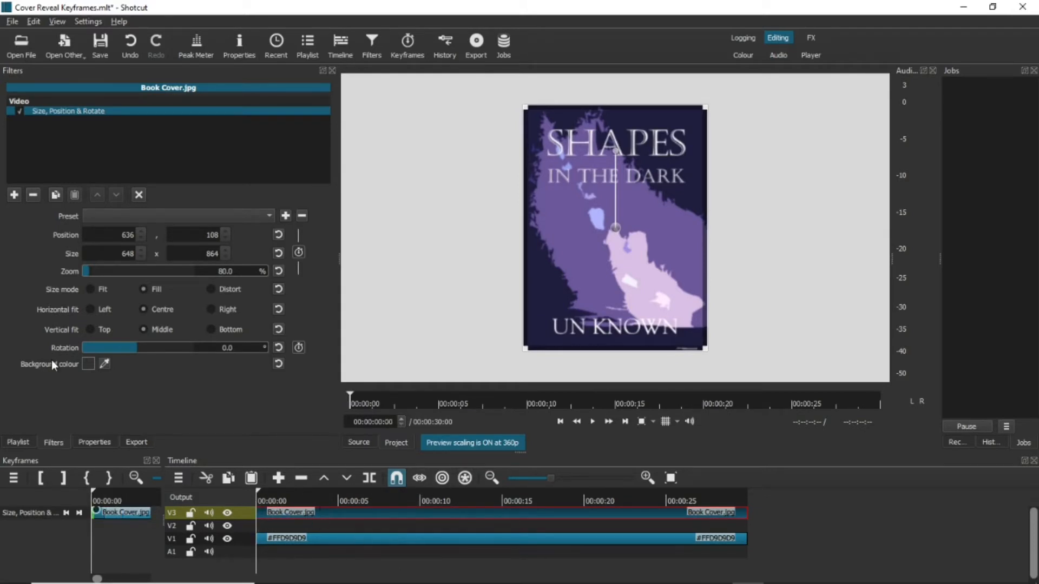
click(14, 194)
text(op)
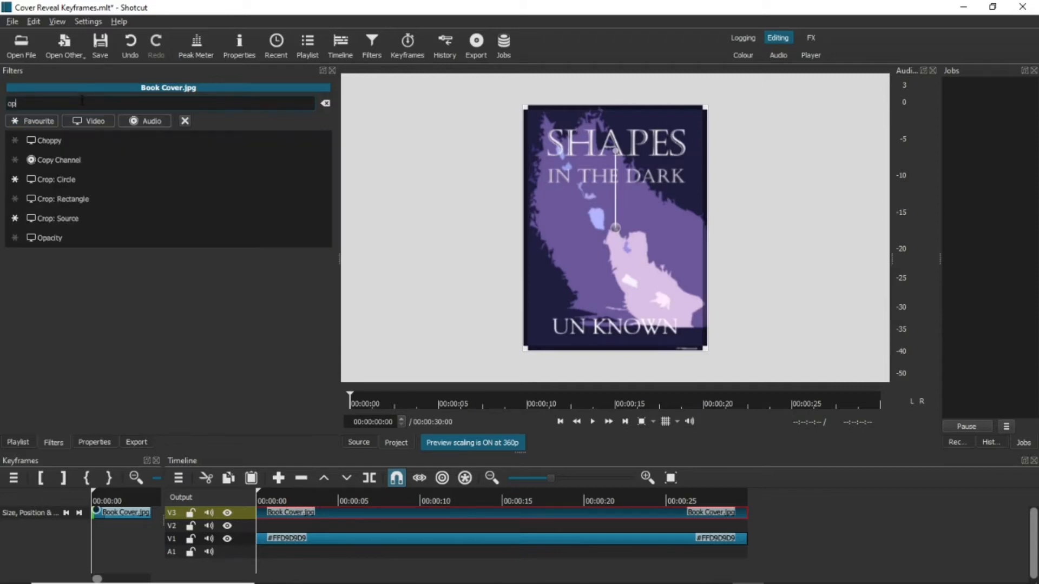
click(70, 239)
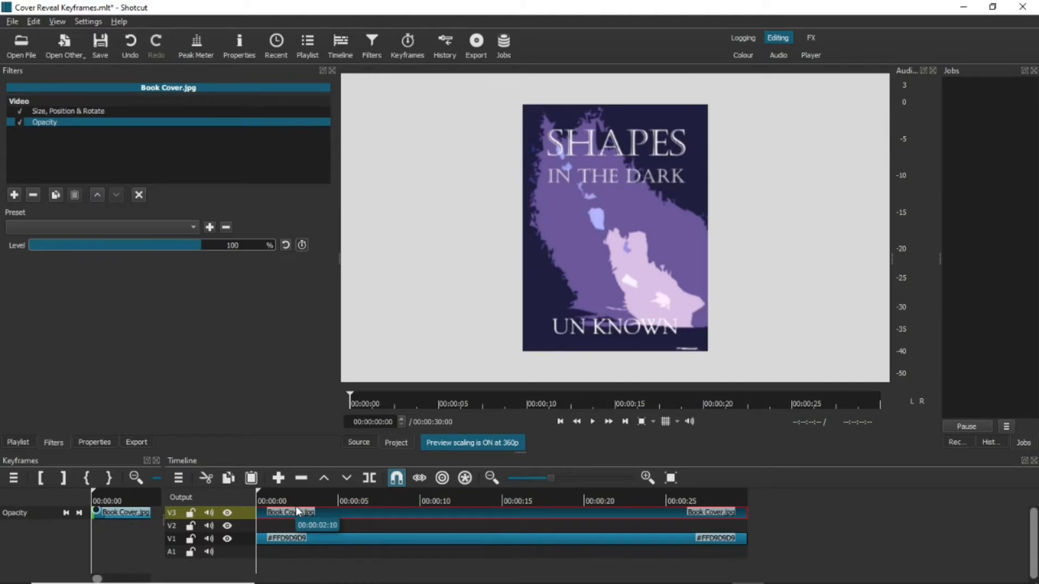
click(302, 244)
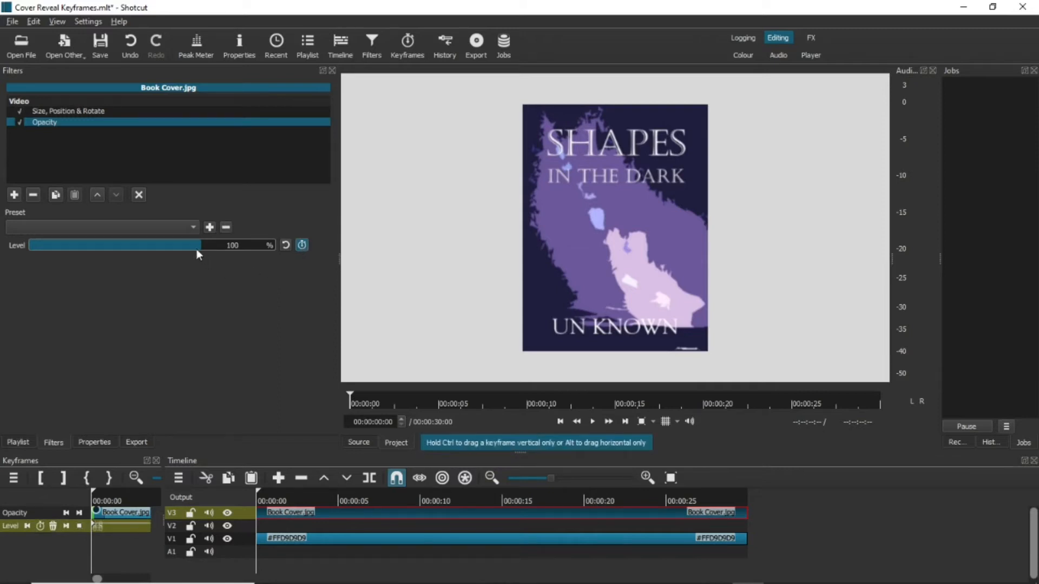
drag(201, 246, 8, 251)
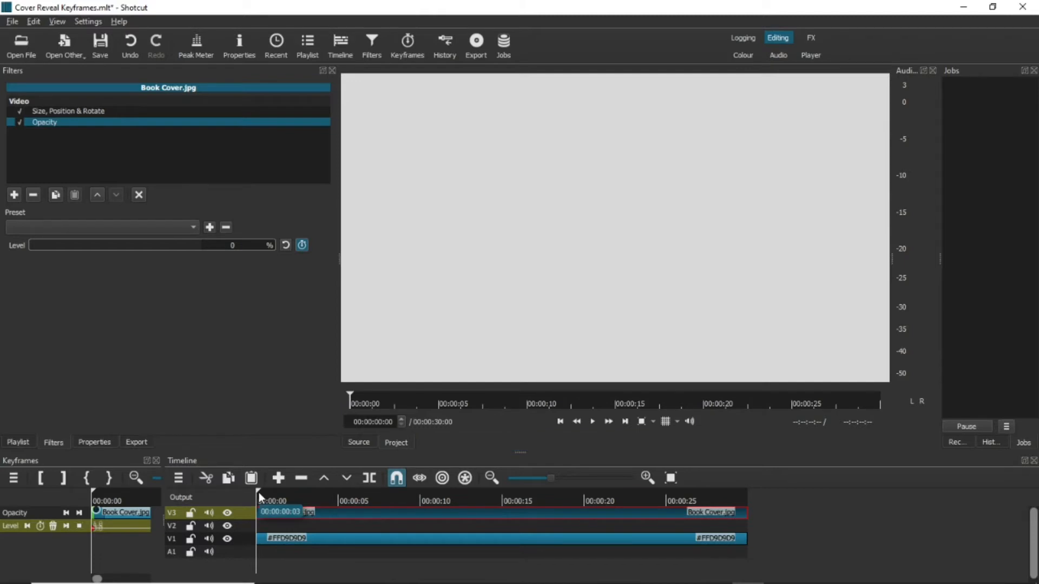
Keyframe the book cover's opacity at 100% at 10 seconds and play back the fade-in from the start.
drag(259, 489, 420, 501)
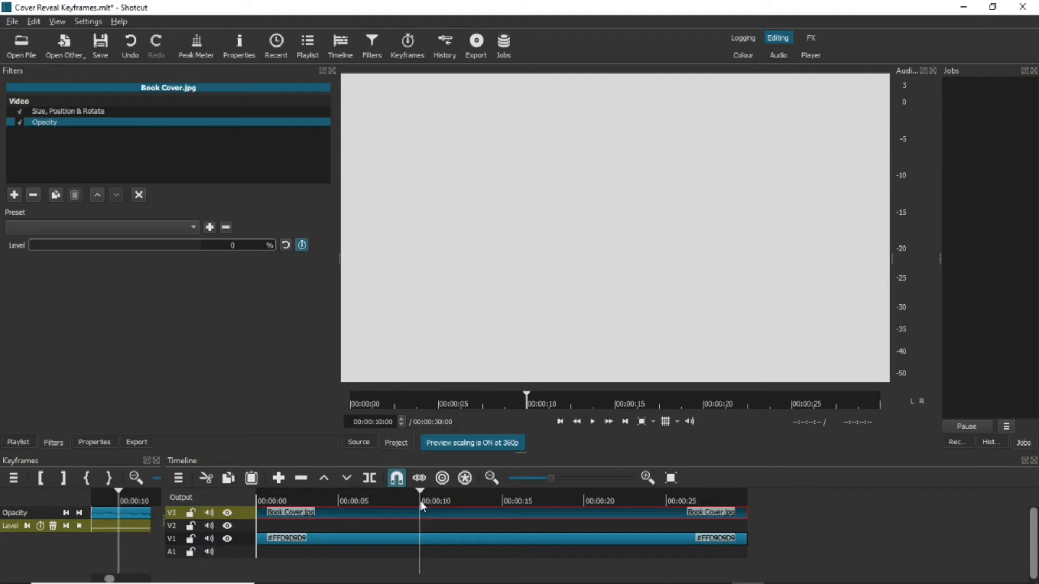
click(211, 250)
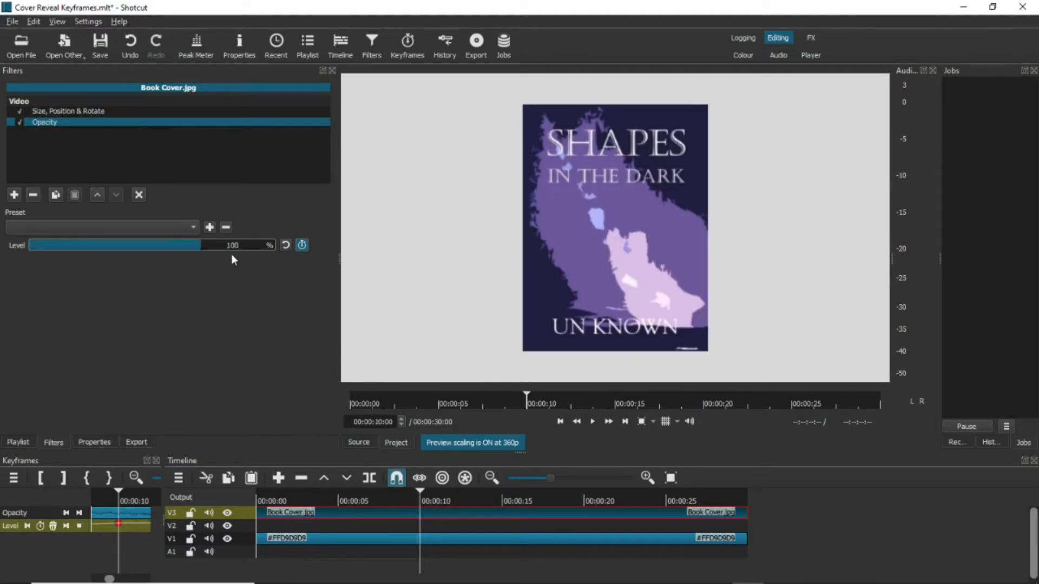
click(258, 490)
drag(259, 490, 254, 492)
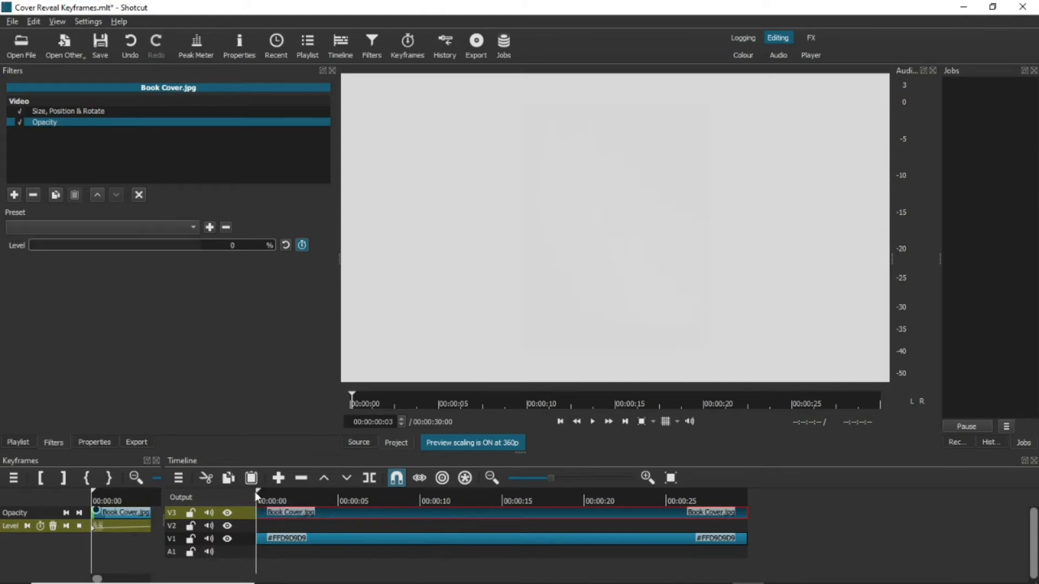
click(593, 420)
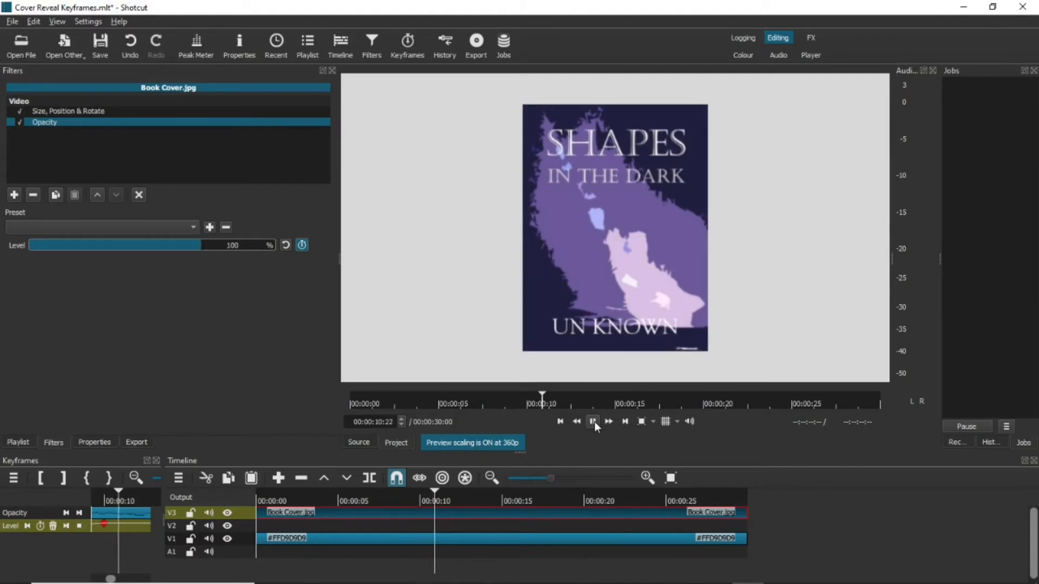
click(593, 421)
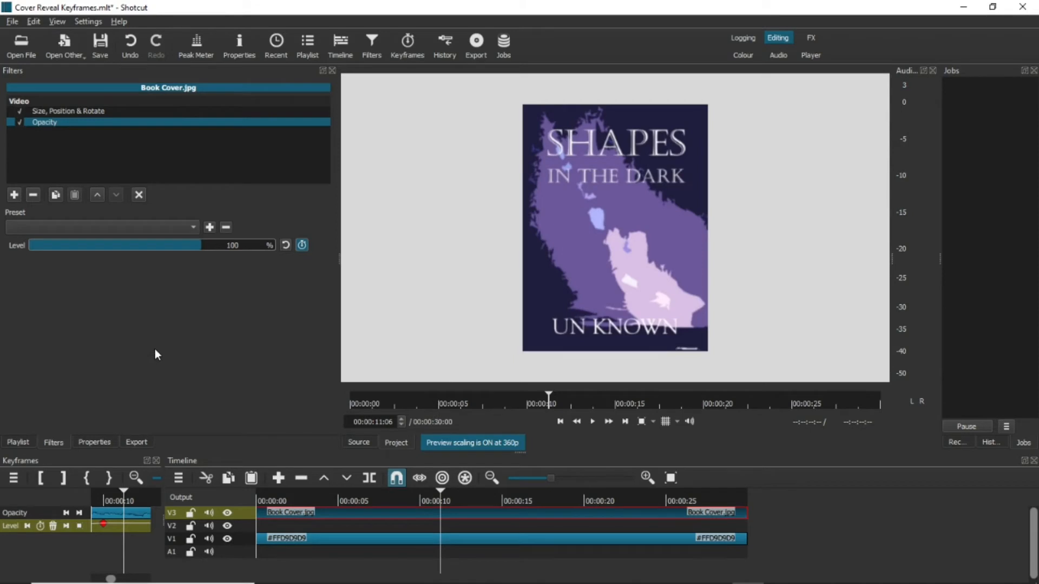
Add a Saturation filter to the book cover clip and keyframe its level at 0% at the start of the timeline.
click(14, 194)
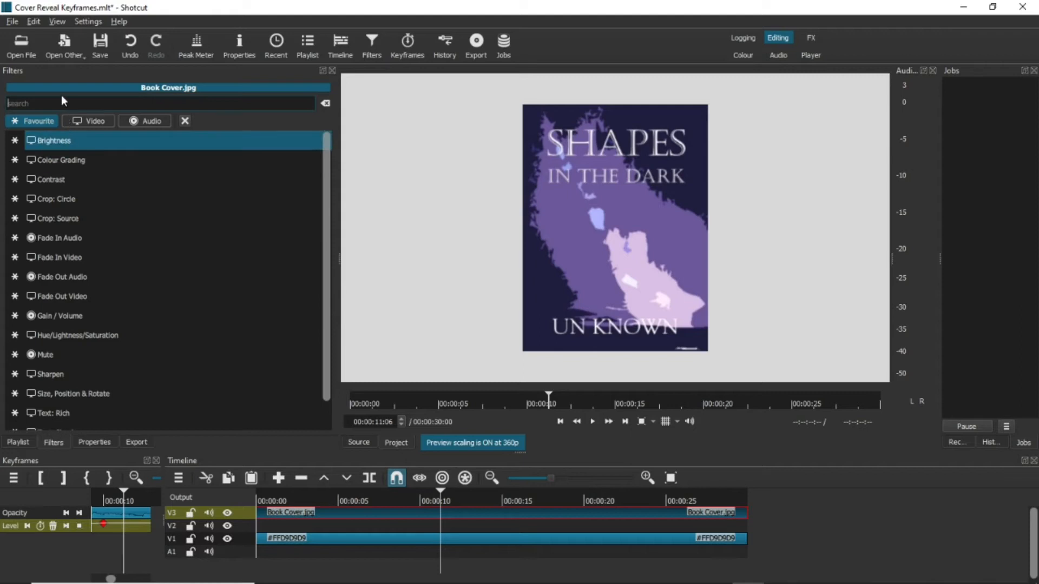
text(satu)
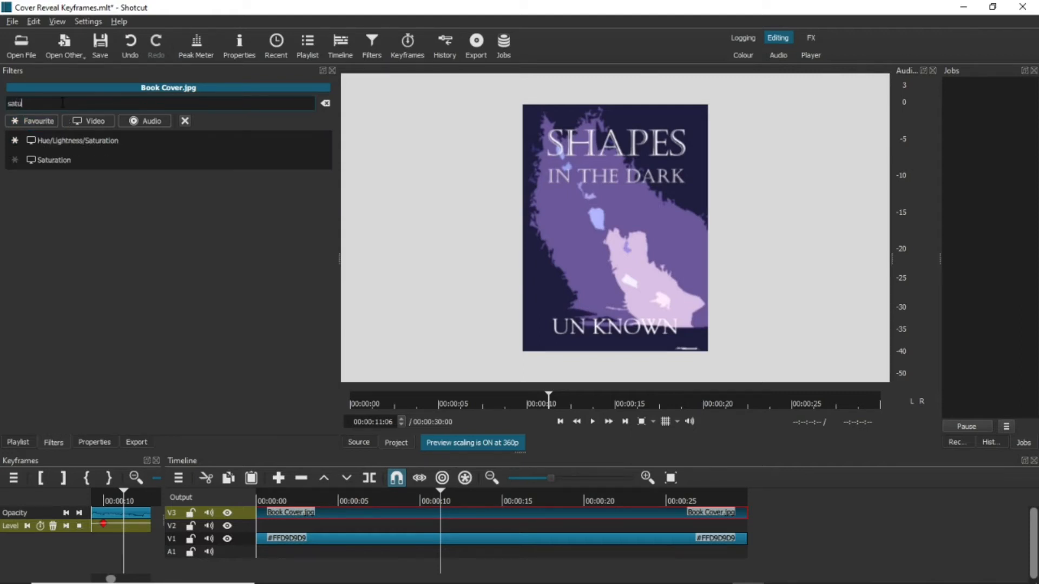
text(ration)
click(36, 157)
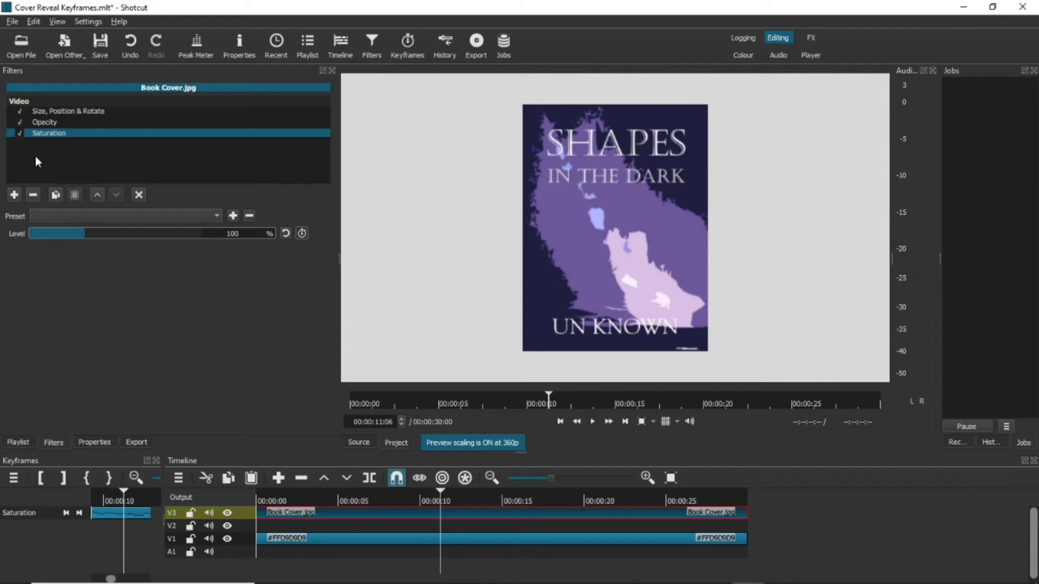
drag(436, 491, 242, 495)
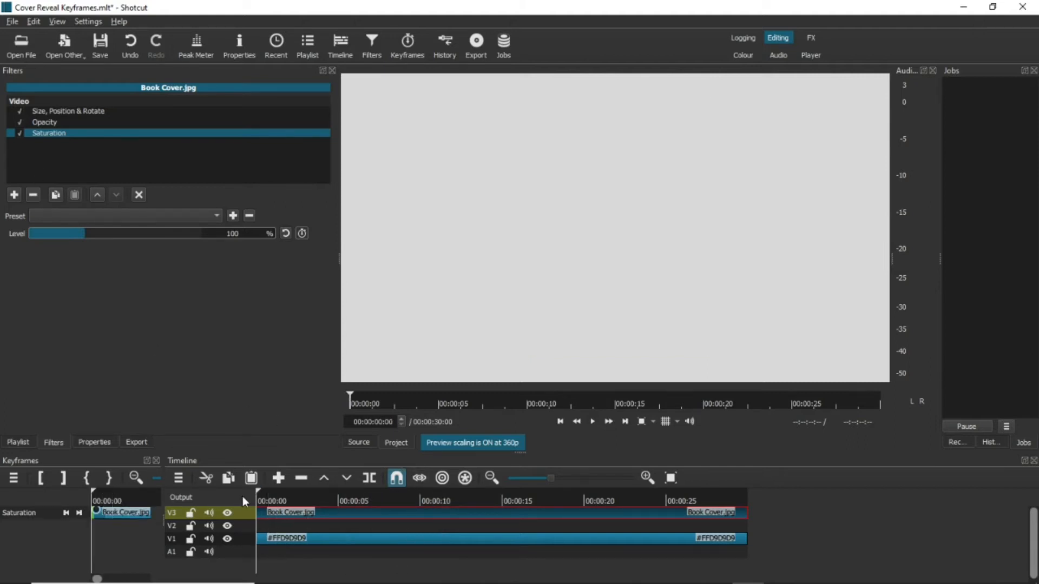
click(301, 235)
drag(84, 233, 6, 241)
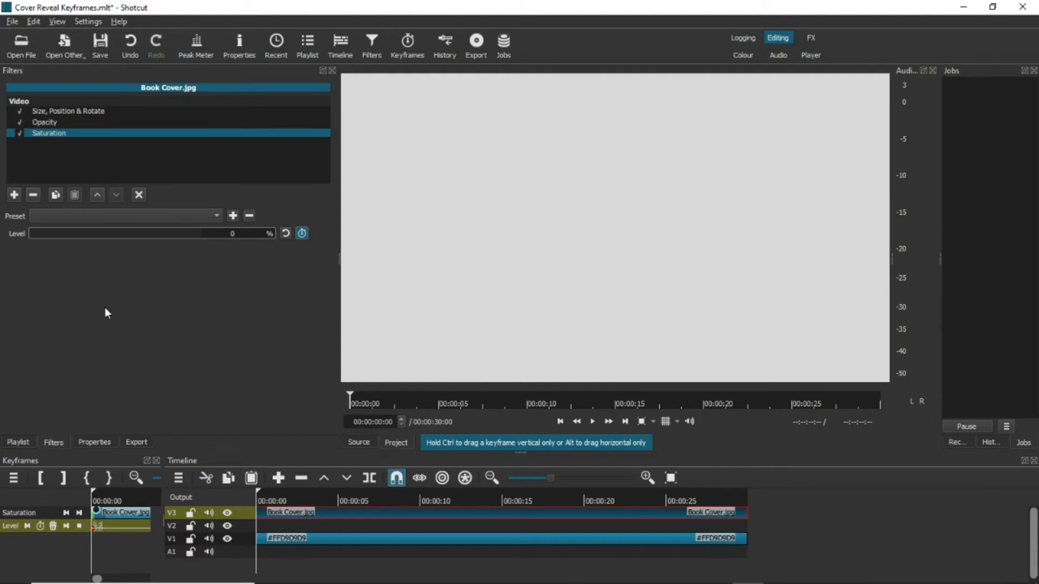
Keyframe the book cover's saturation at 100% at about 25 seconds and play back the sequence from the start.
click(436, 513)
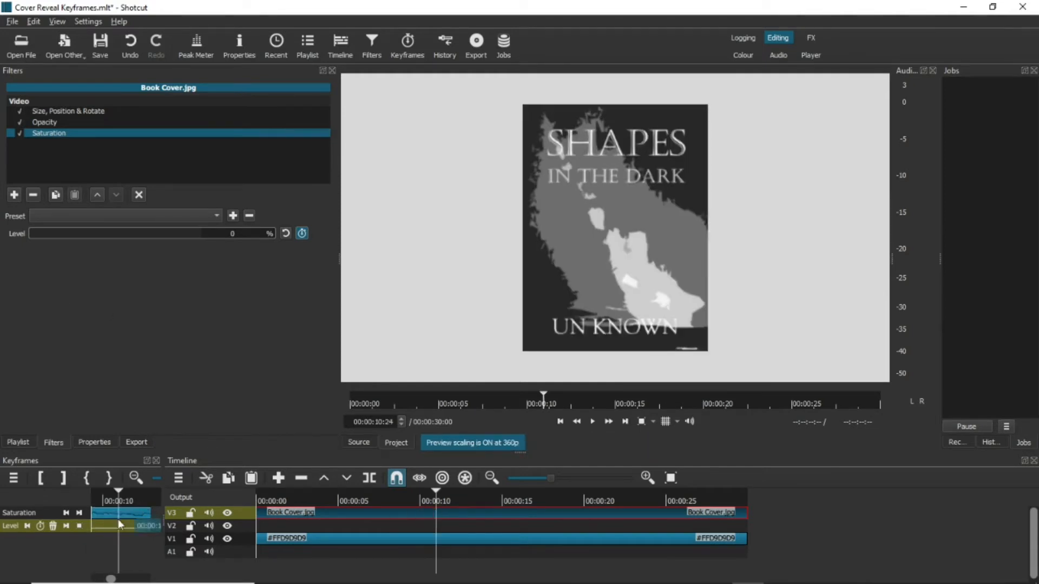
click(41, 526)
click(614, 499)
click(668, 503)
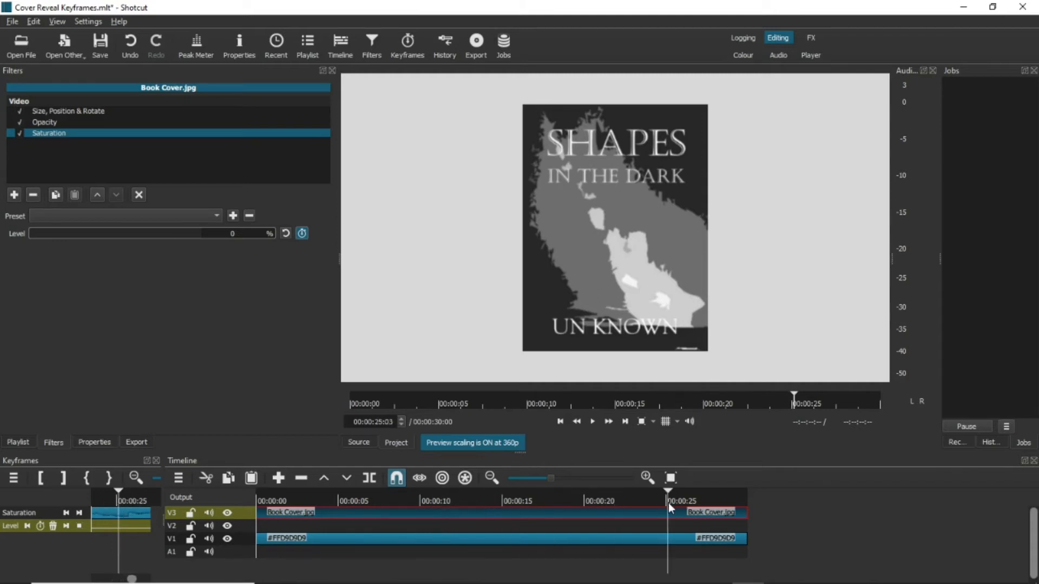
click(667, 504)
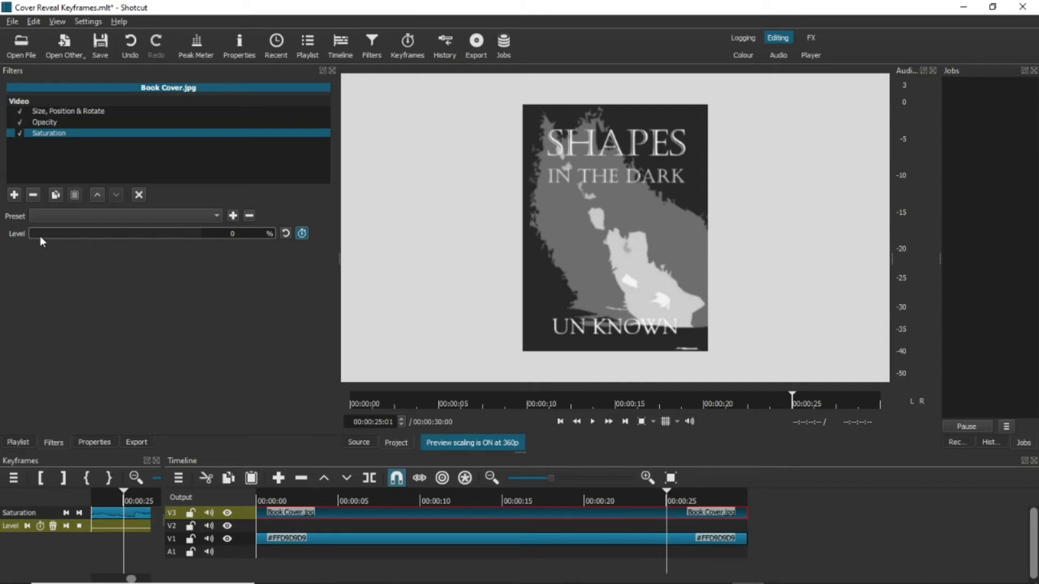
drag(28, 231, 95, 235)
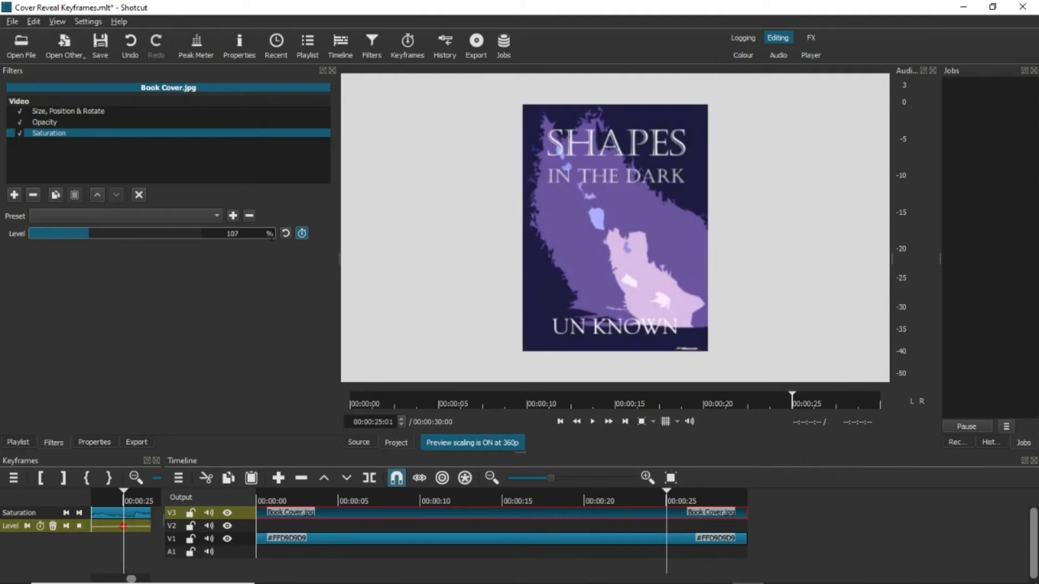
text(0)
click(258, 497)
click(592, 422)
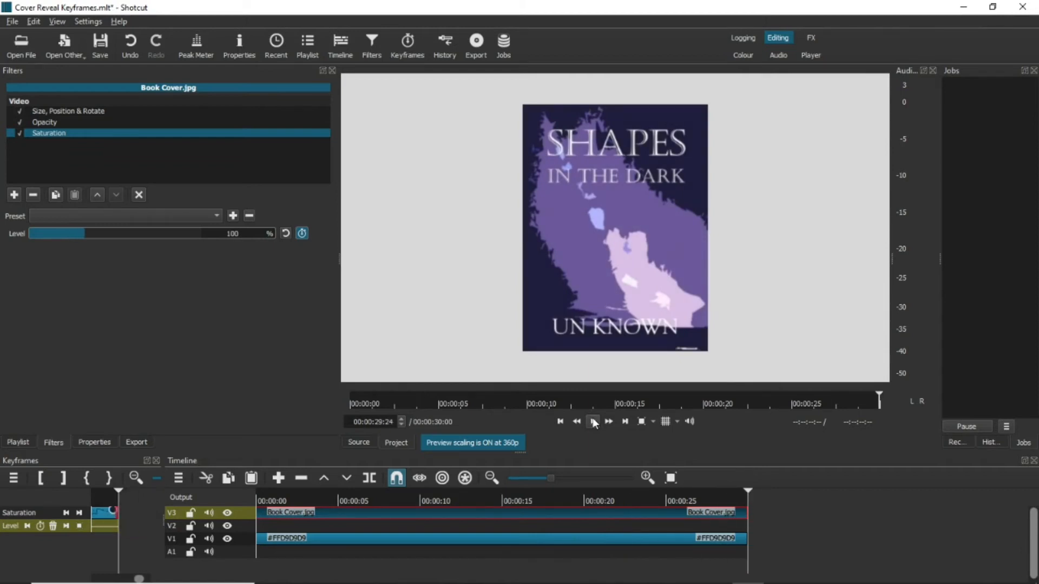
Paste a copy of the filtered book cover clip onto track V2 at the start of the timeline.
click(242, 526)
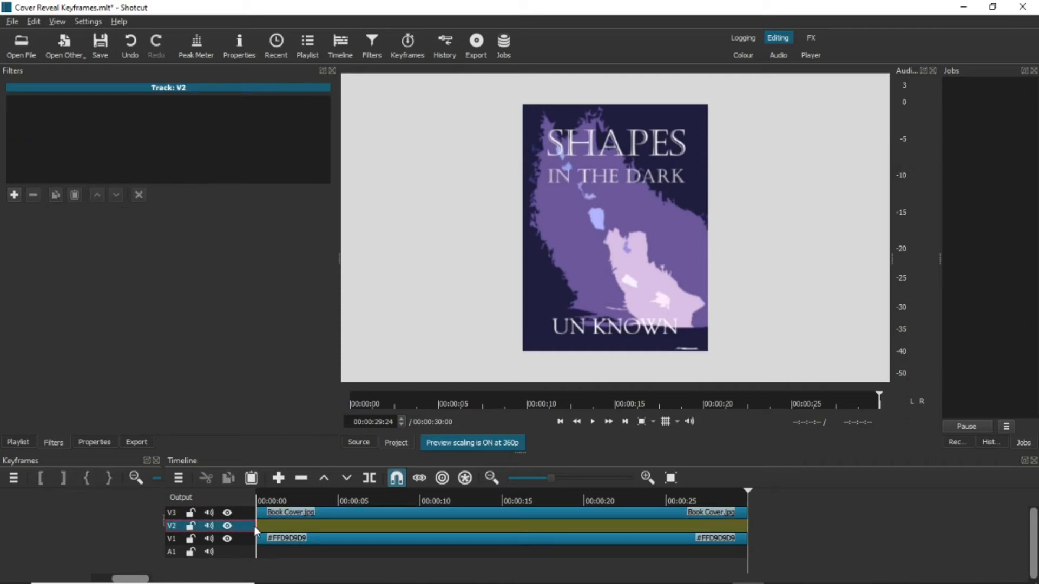
drag(749, 496, 252, 511)
key(ctrl+v)
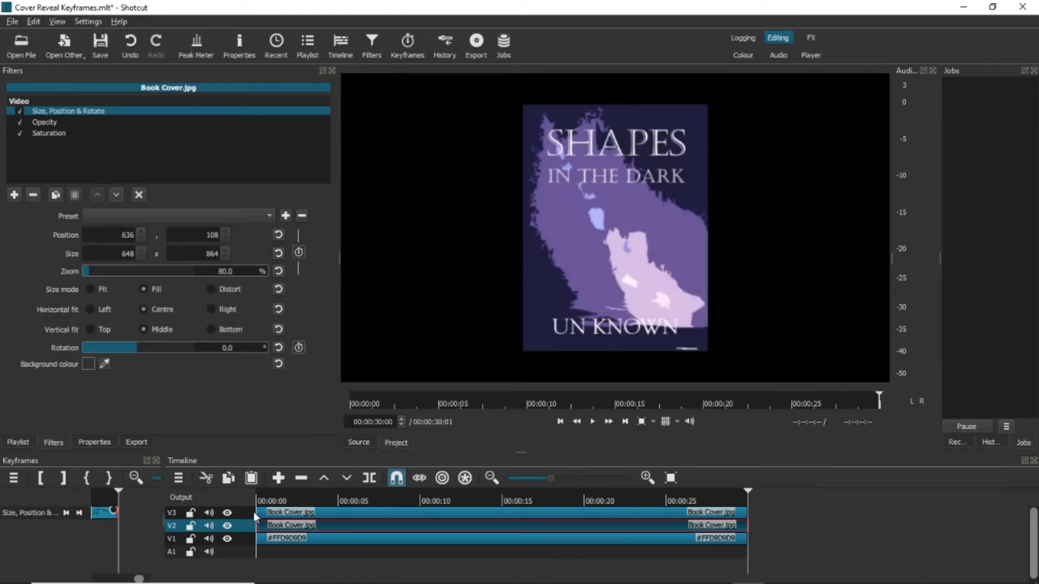
Set the zoom of the V2 book cover copy to 300% in its Size, Position & Rotate filter.
click(262, 495)
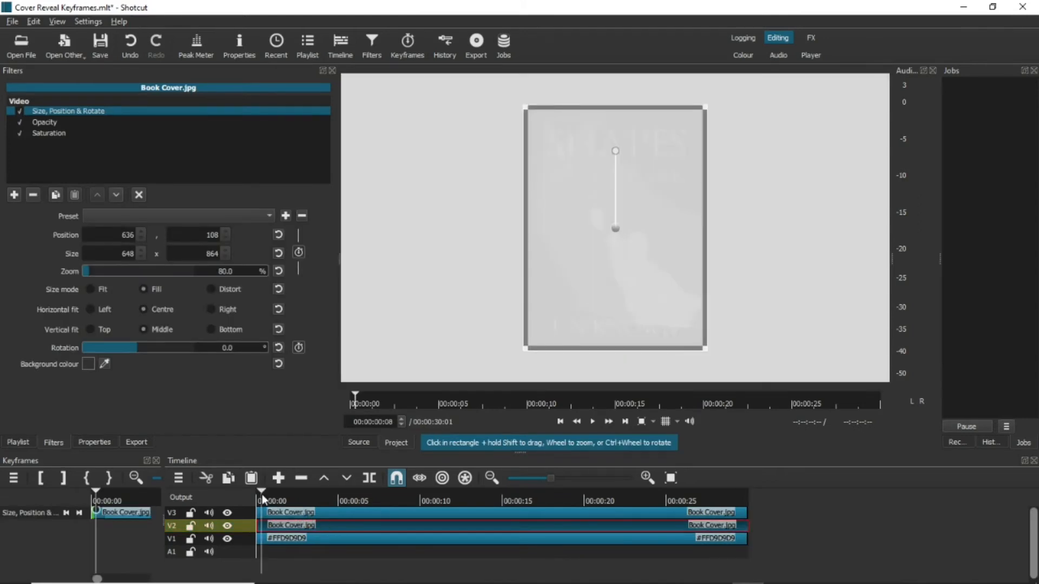
drag(261, 495, 259, 494)
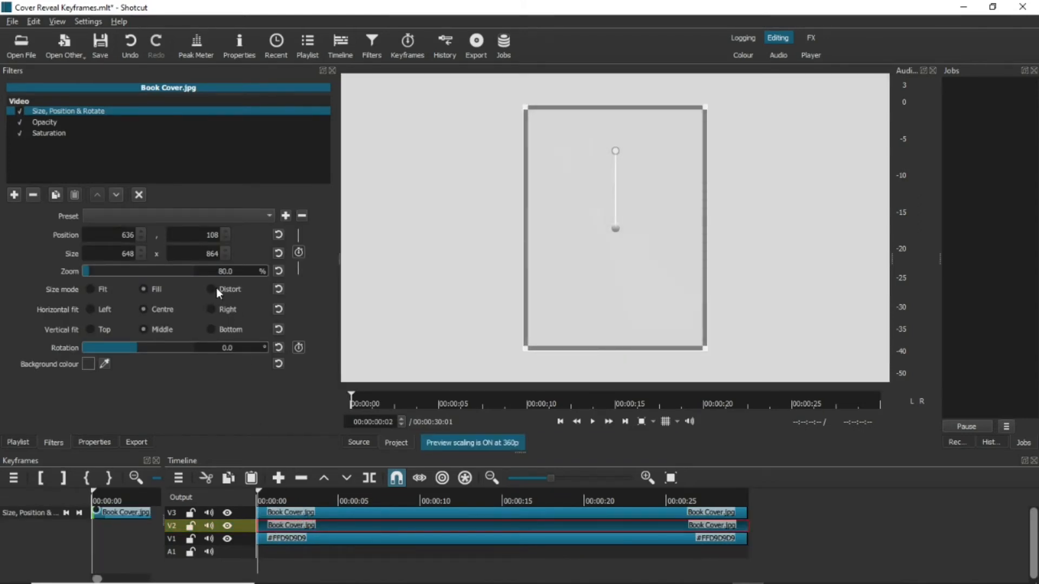
text(30)
click(272, 497)
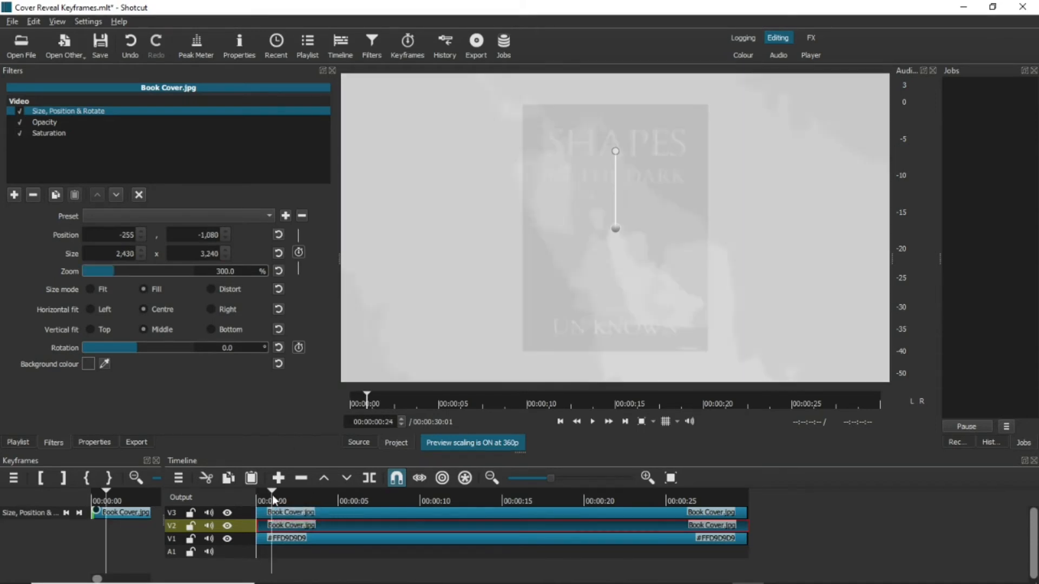
Hide the light grey background track V1 and play the sequence from the start.
key(Home)
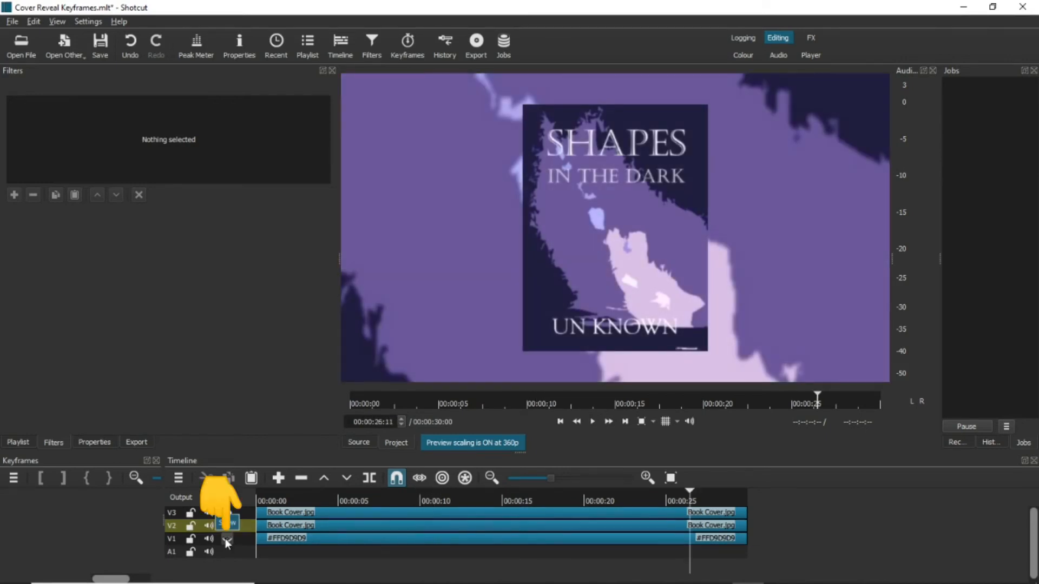
click(257, 496)
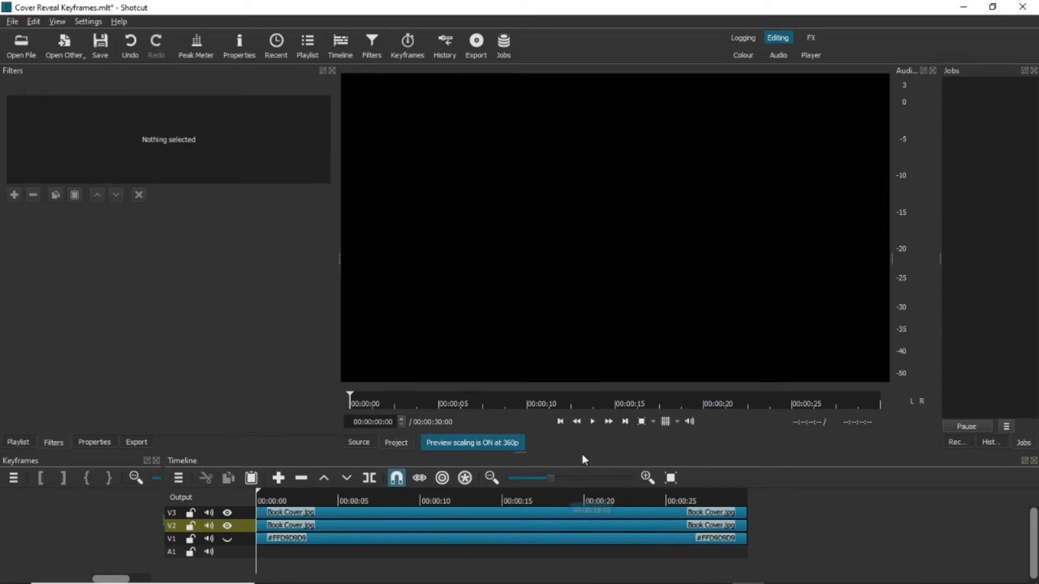
click(591, 422)
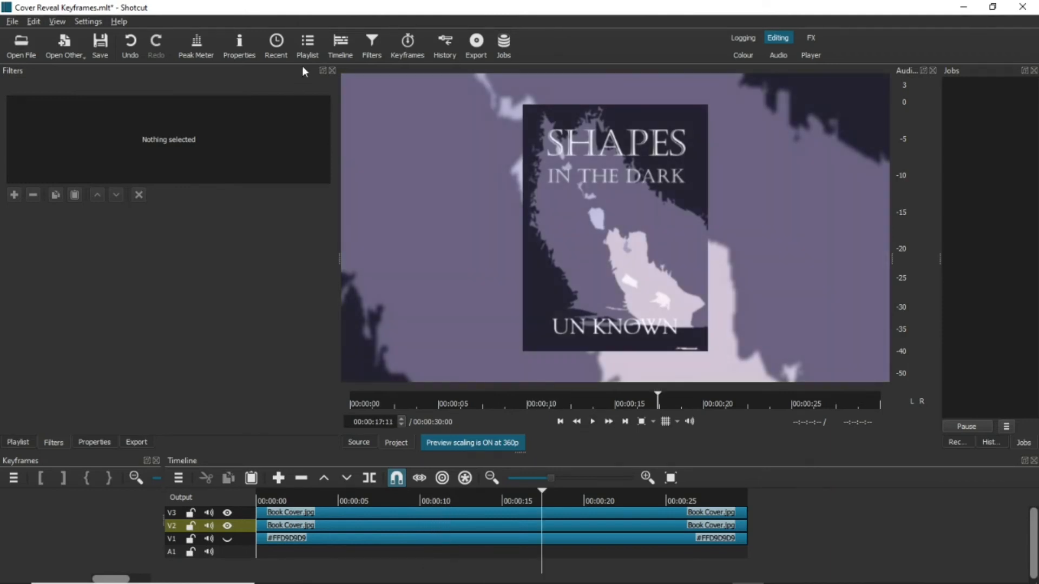
Place Spirit_of_the_Dead.mp3 from the playlist on audio track A1 and remove the gap in front of it.
click(314, 43)
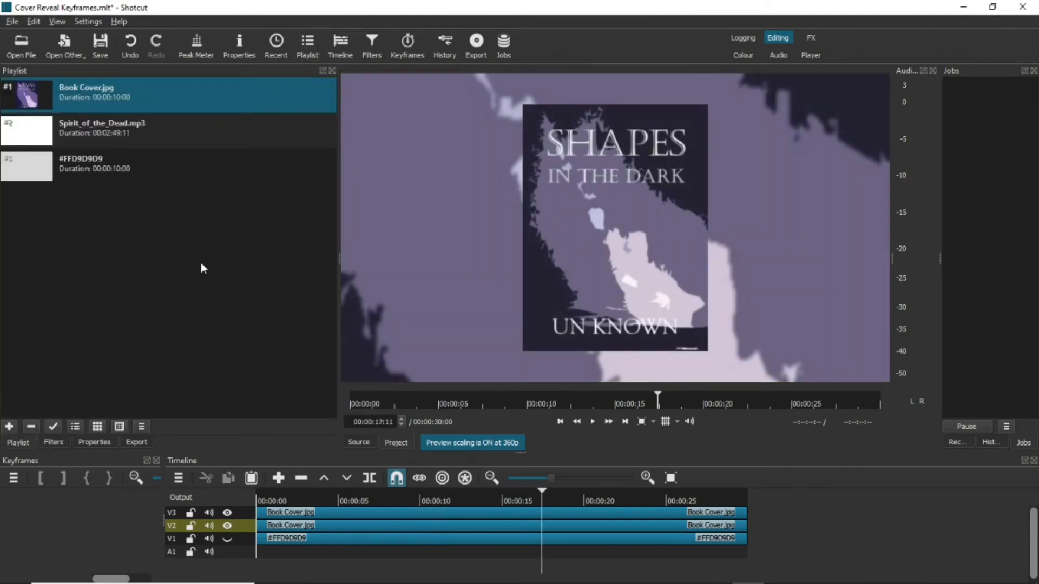
click(30, 136)
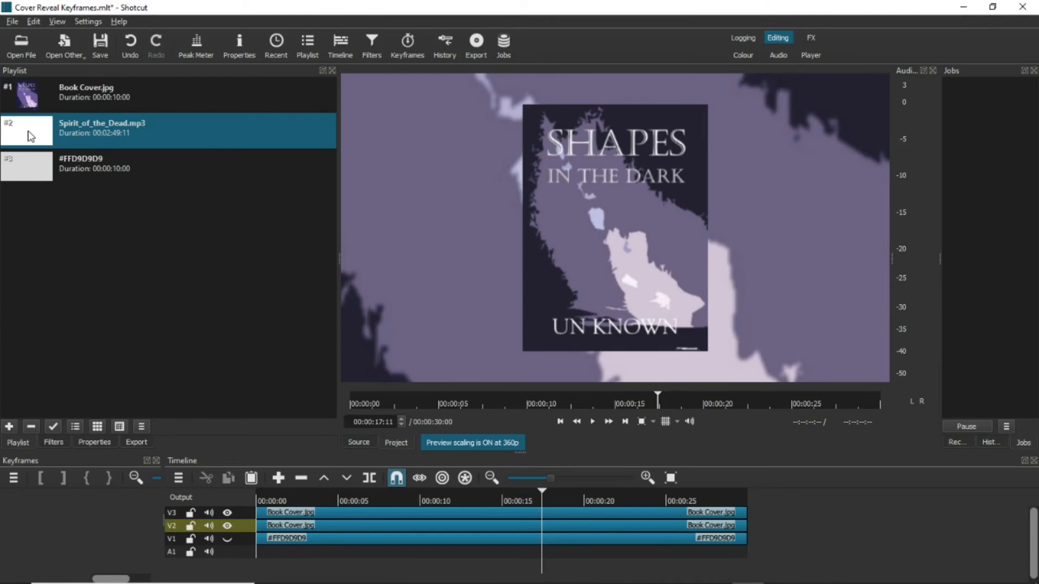
drag(30, 137, 278, 554)
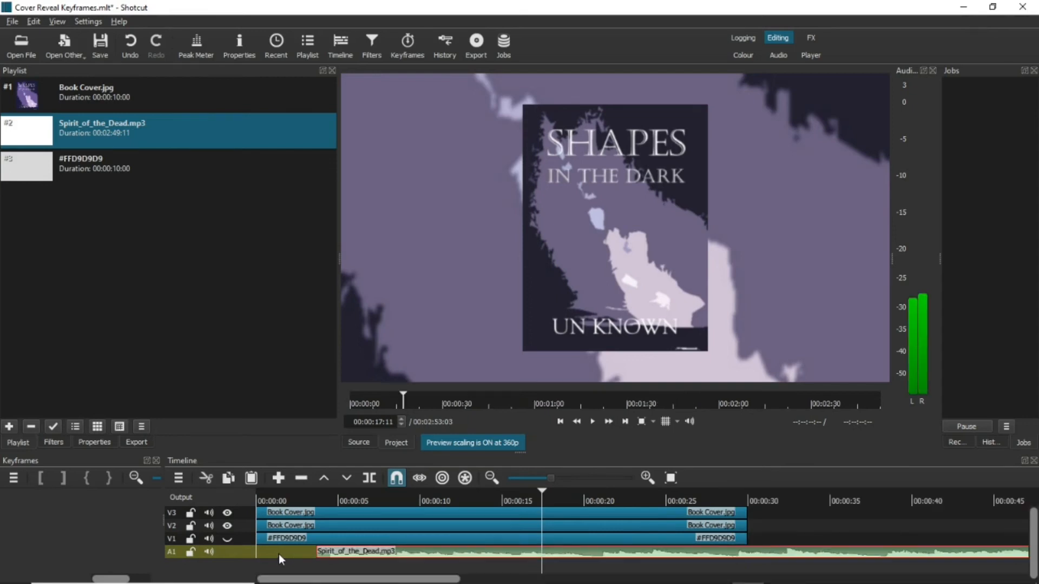
right_click(280, 550)
click(294, 511)
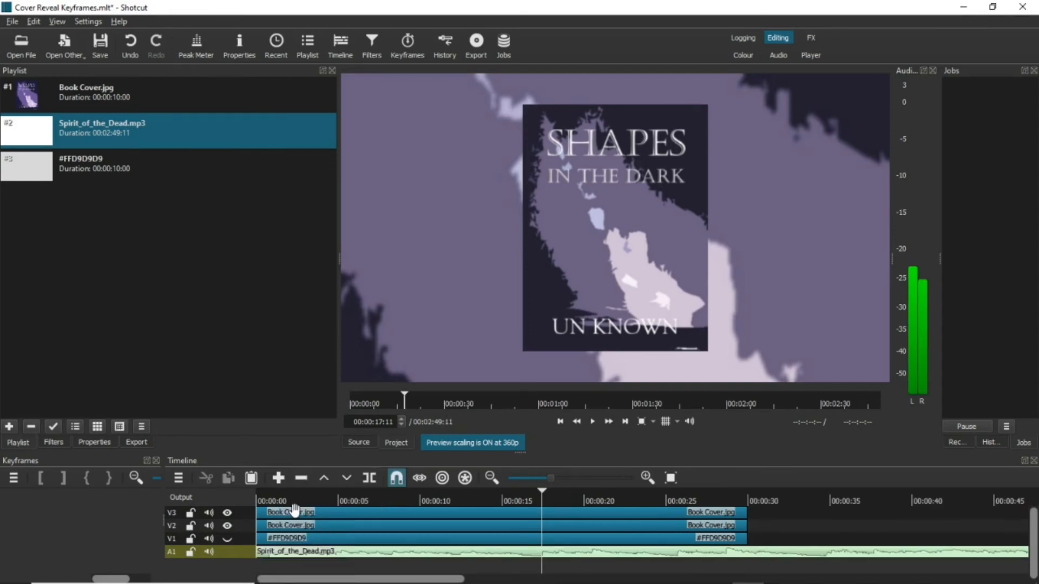
Split the music clip at 00:00:00:21 and remove the short piece before the cut.
click(269, 498)
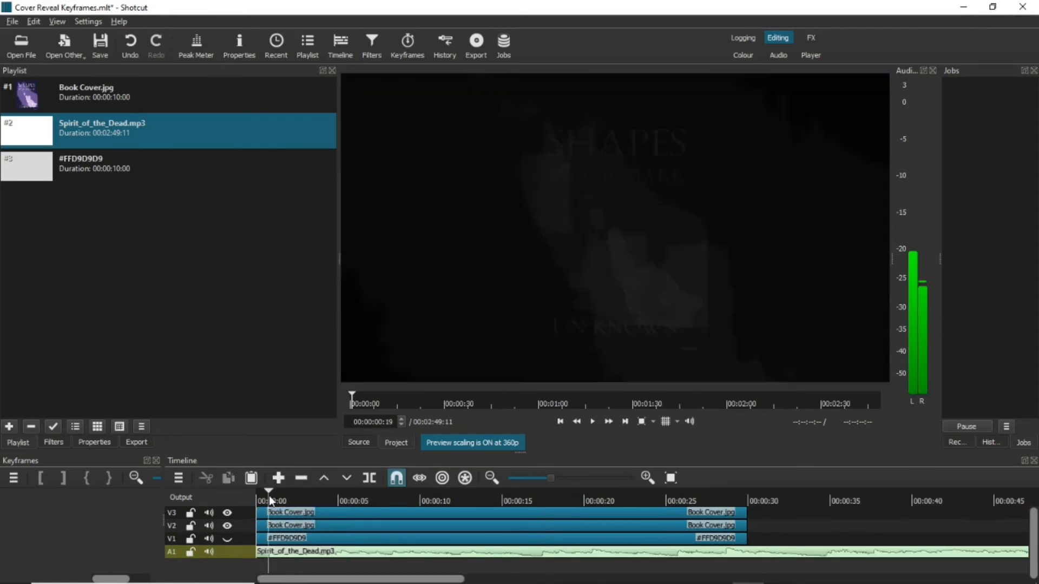
click(269, 495)
click(369, 478)
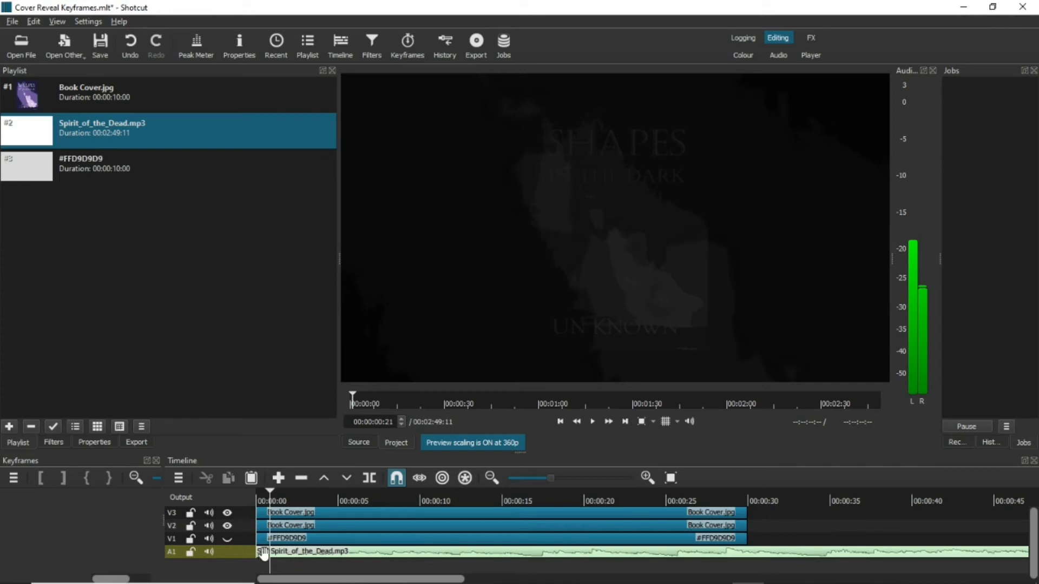
right_click(263, 551)
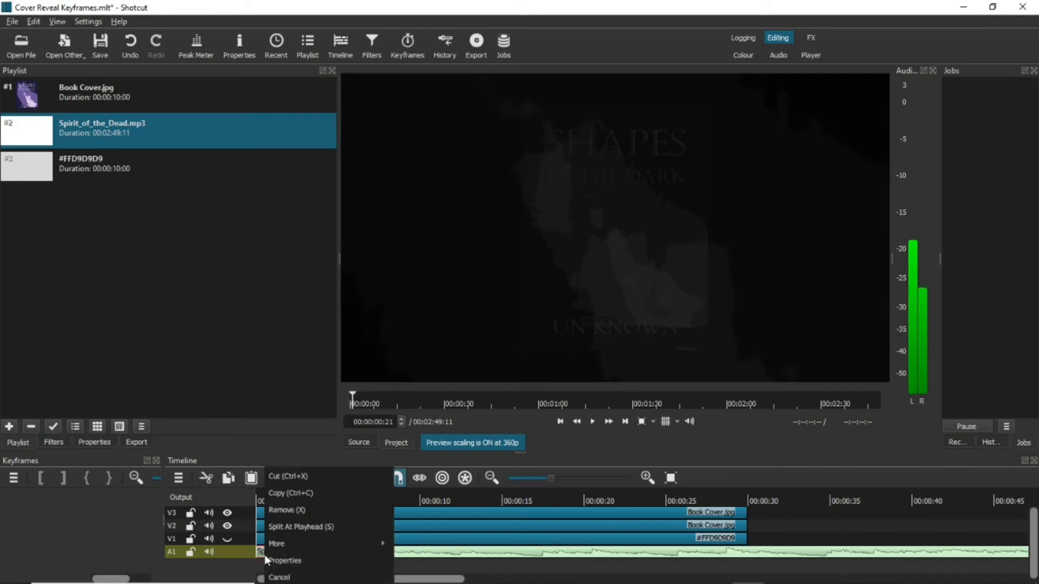
click(287, 509)
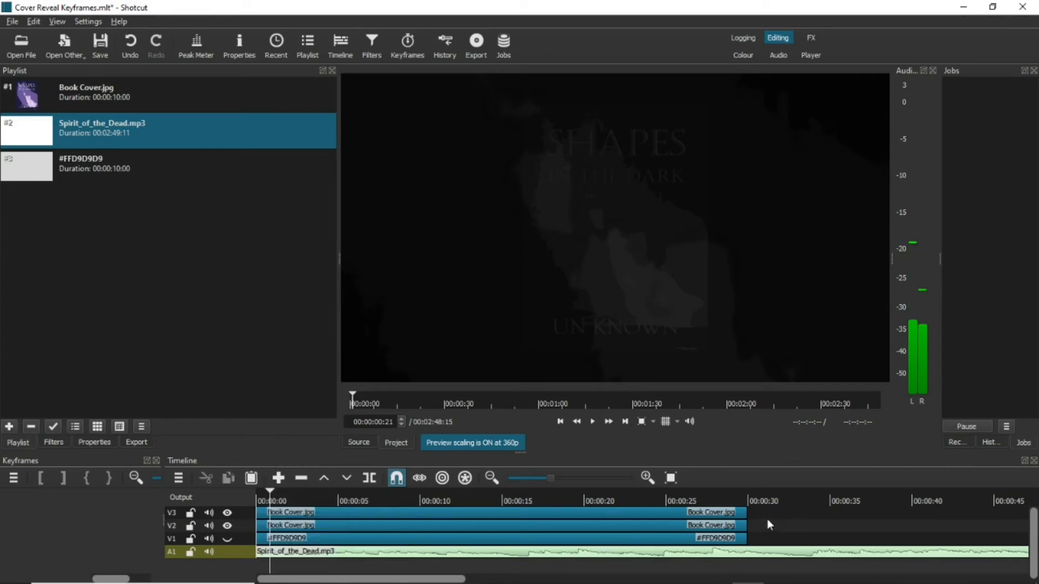
Split the music clip at 00:00:30:00, the end of the video clips, and remove the excess audio after it.
click(750, 501)
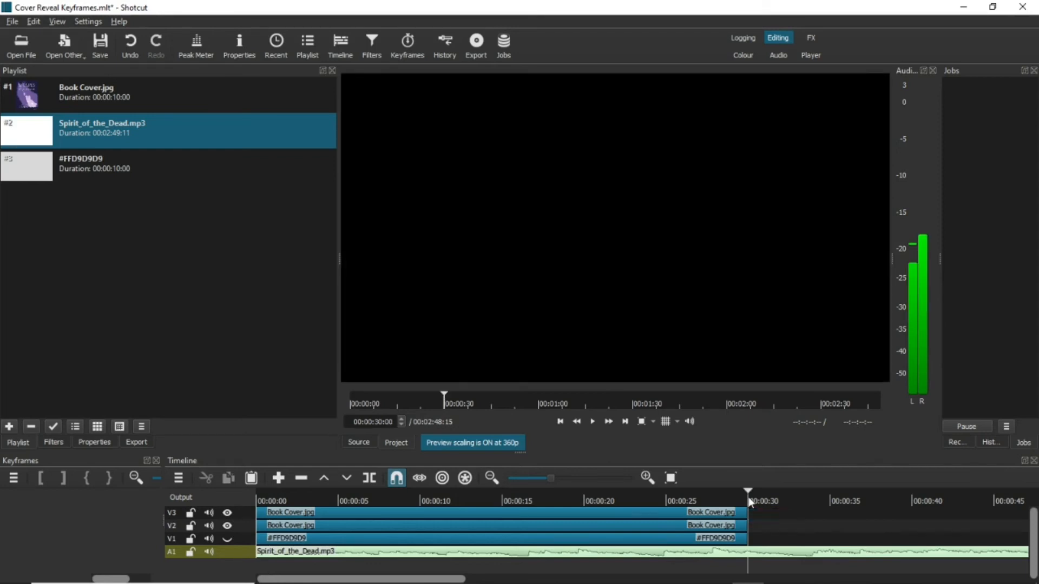
key(s)
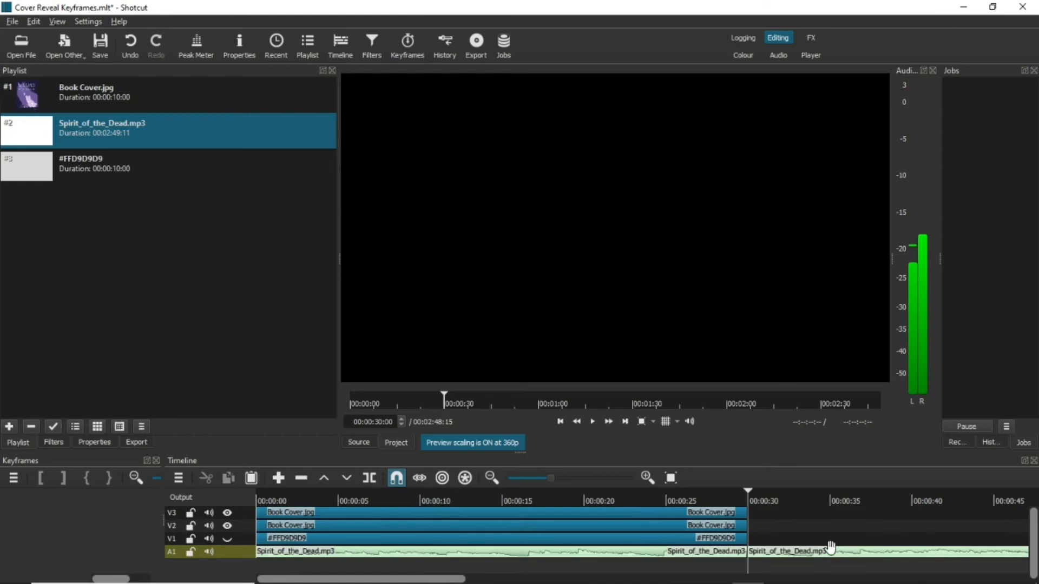
right_click(827, 554)
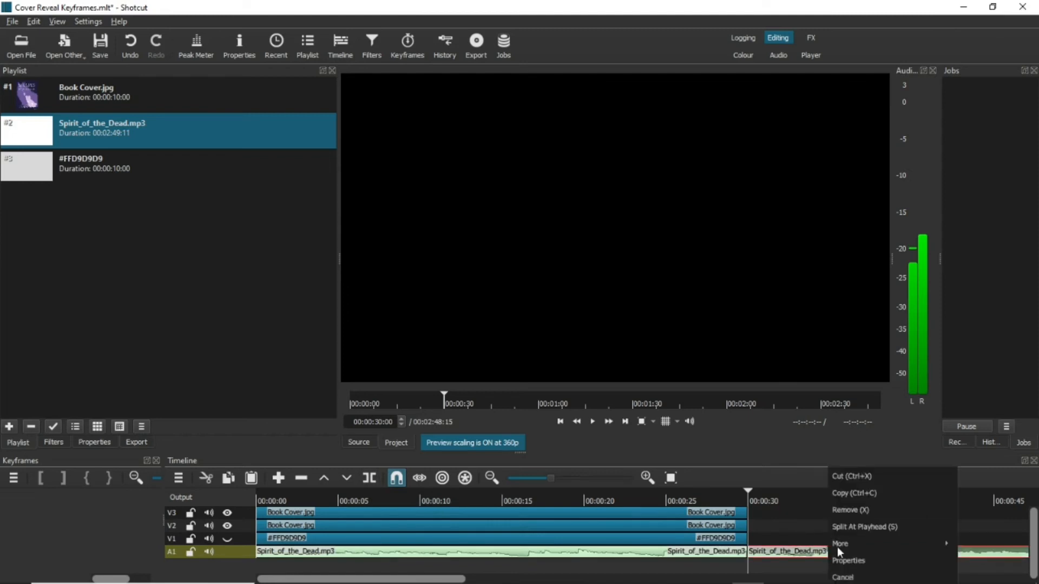
click(852, 512)
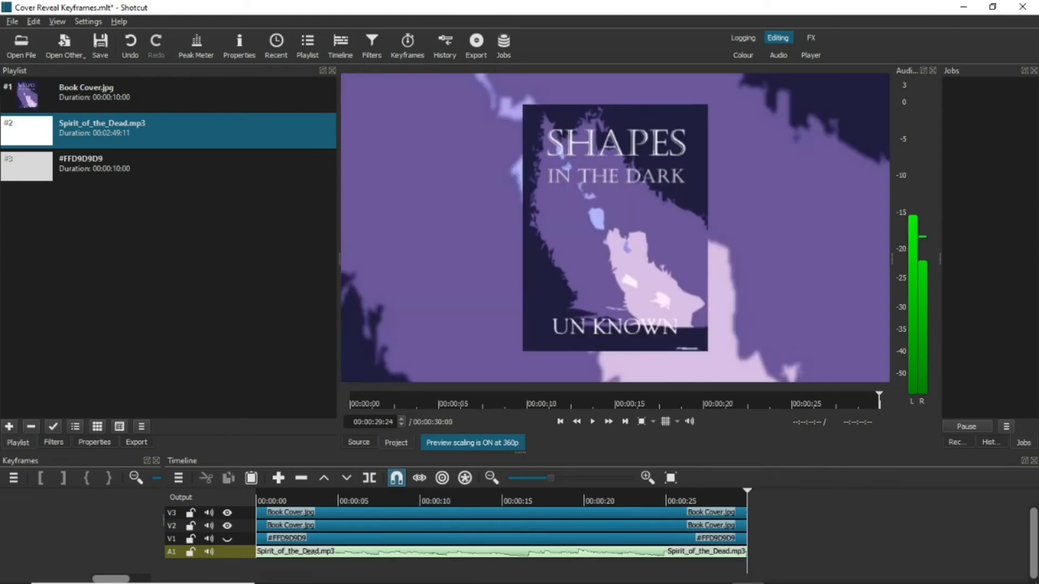
Split the music clip at 00:00:24:21 and remove the piece after the cut.
drag(259, 508, 257, 492)
click(257, 493)
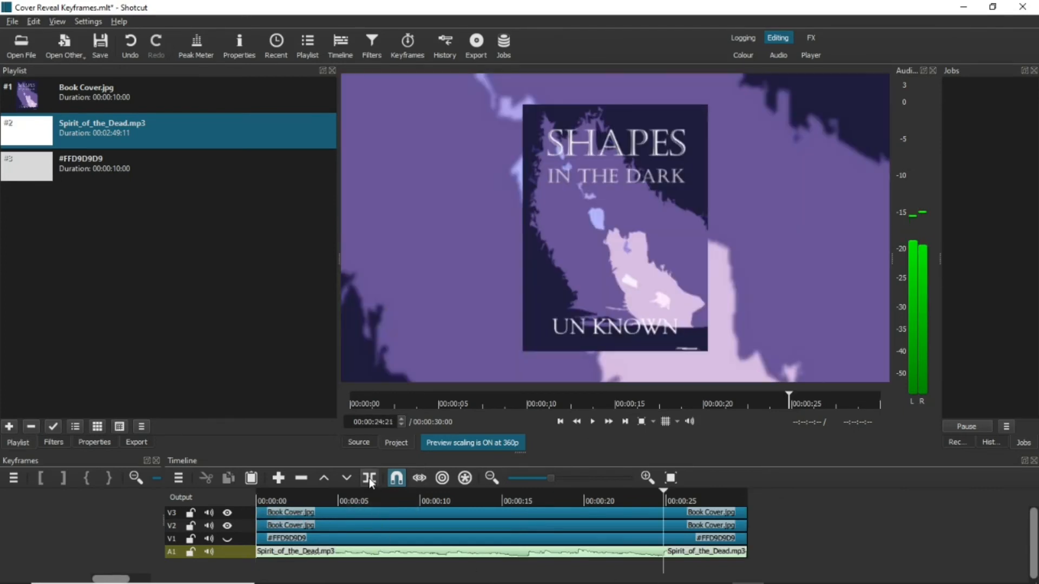
click(370, 478)
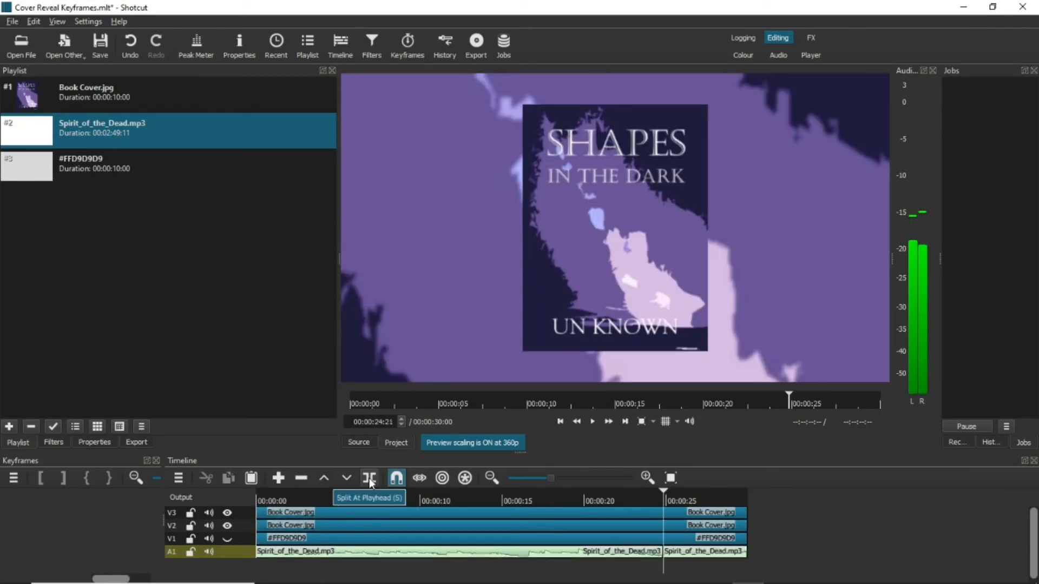
right_click(713, 556)
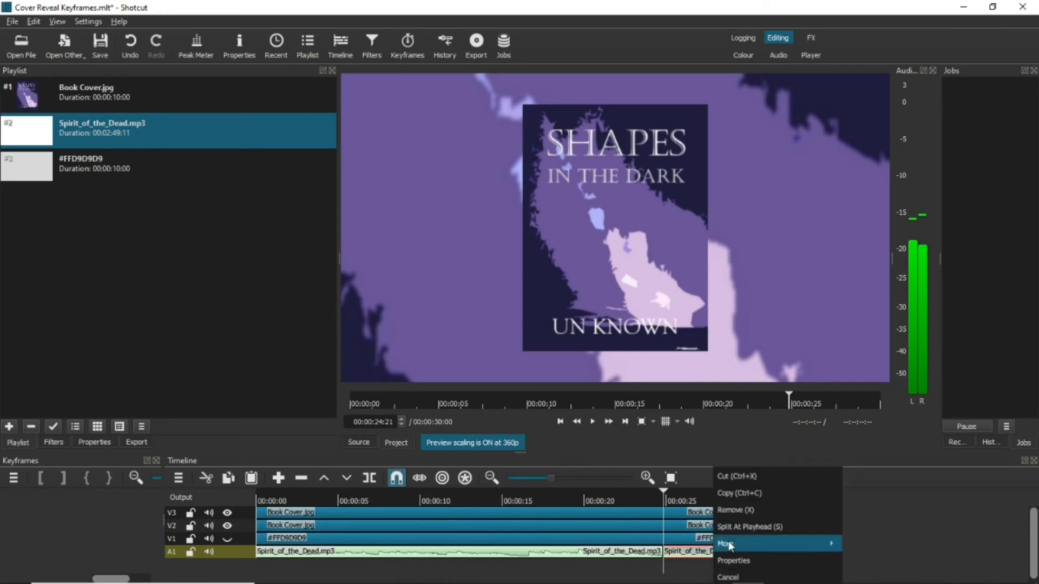
click(739, 511)
Slow the music clip to 0.8x speed, trim its end to 30 seconds and play the sequence from the start.
click(632, 552)
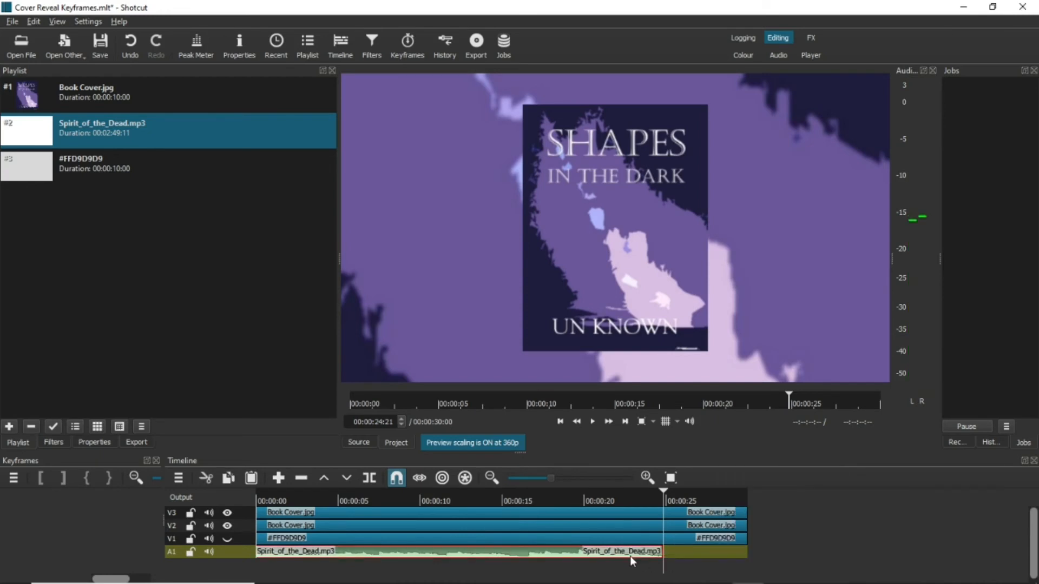
click(83, 444)
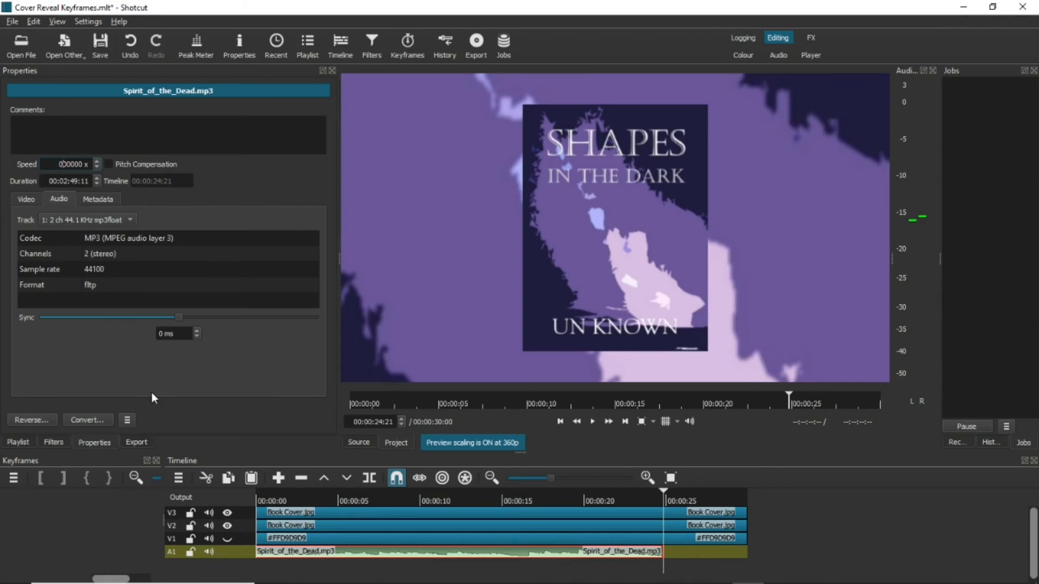
key(Return)
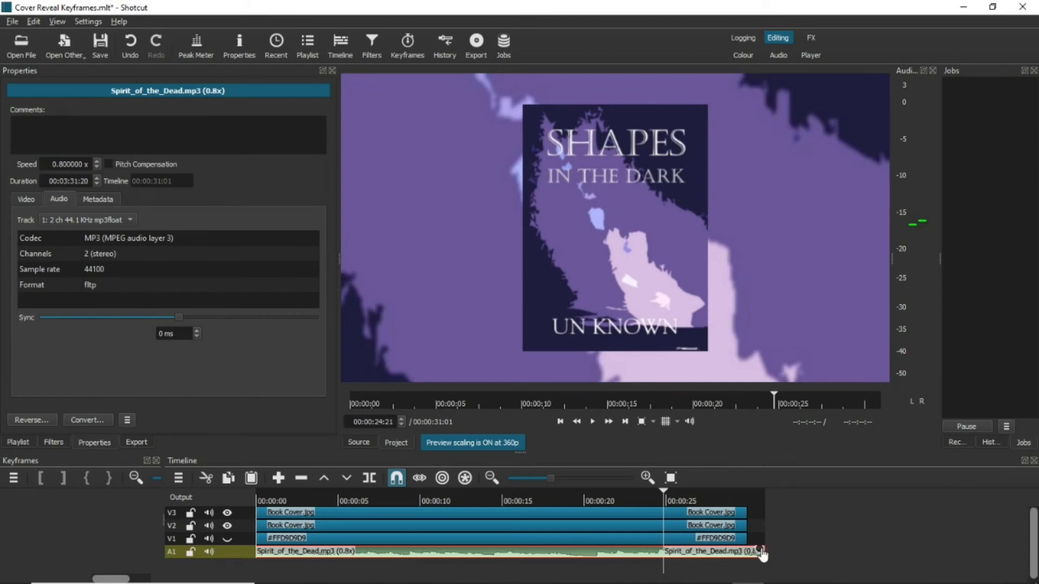
drag(762, 553, 739, 557)
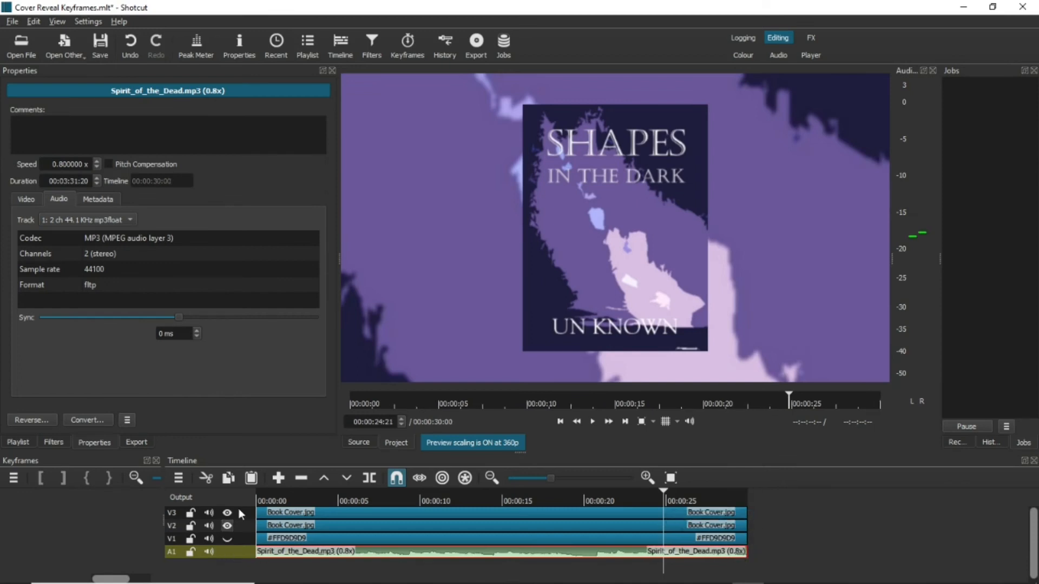
click(261, 491)
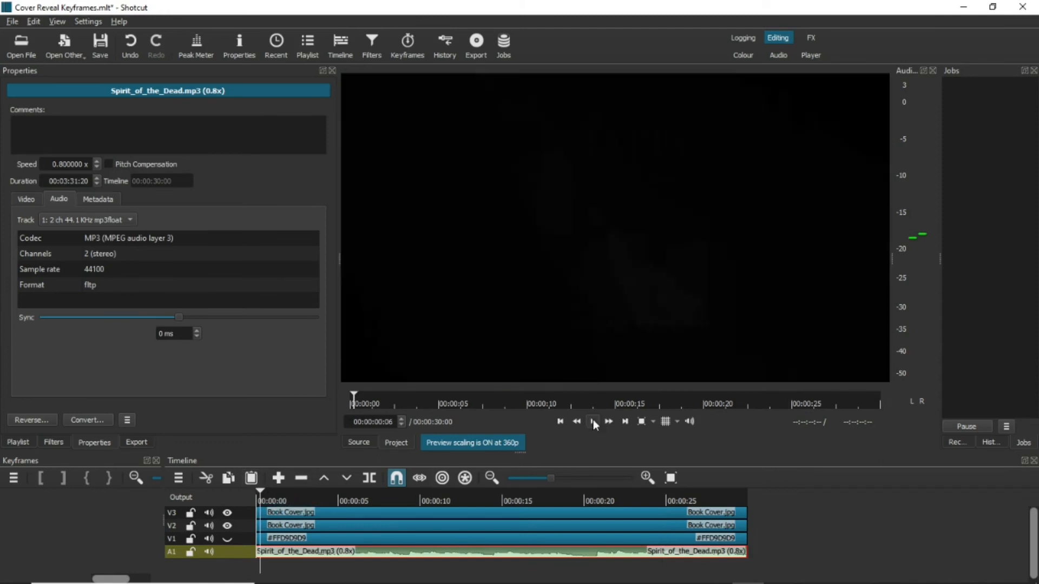
click(592, 422)
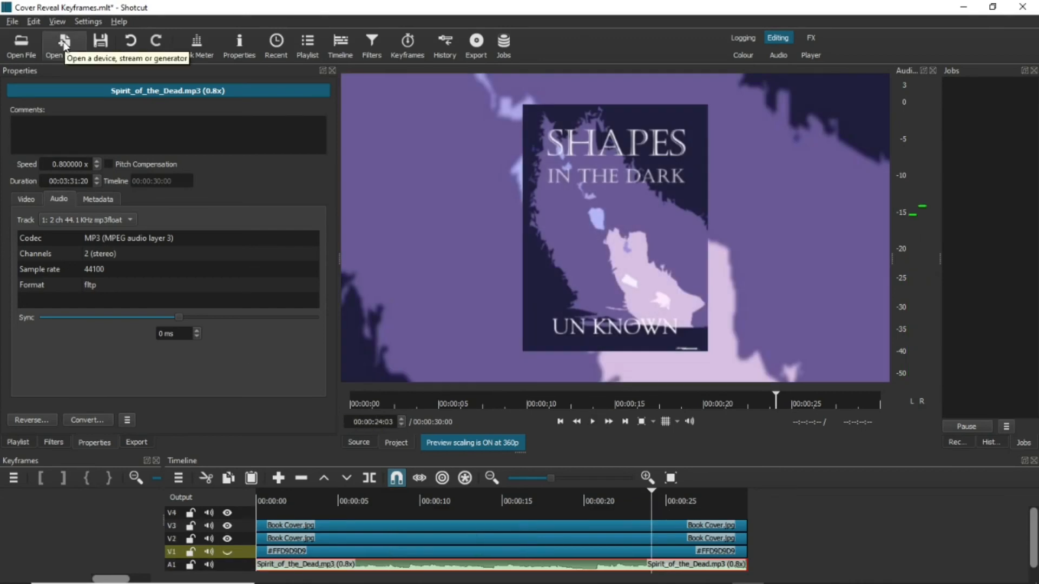
Create a transparent text clip reading "What shapes do you see?" on two lines.
click(65, 41)
click(64, 91)
text(What shapes)
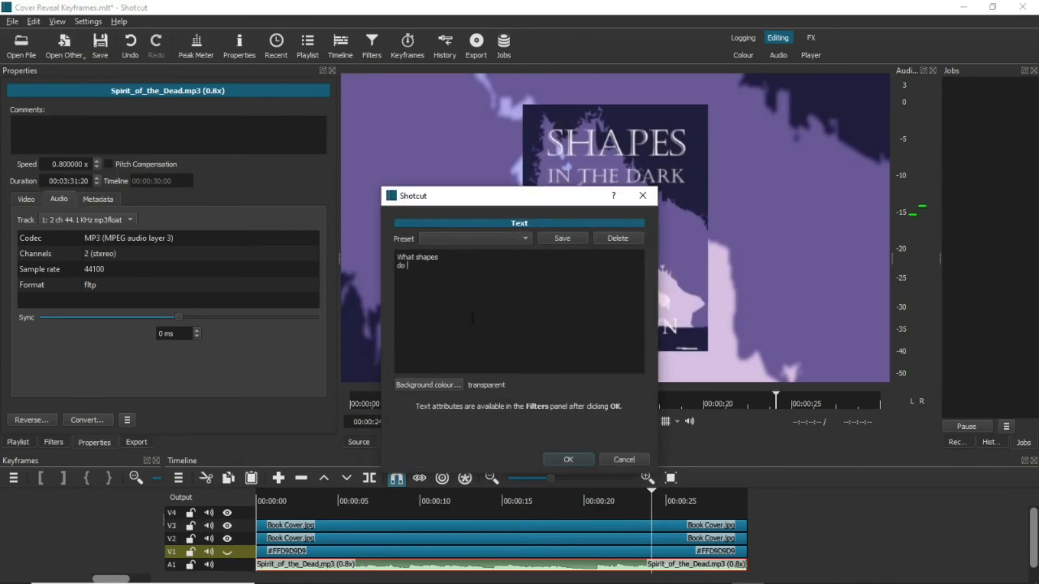
click(577, 459)
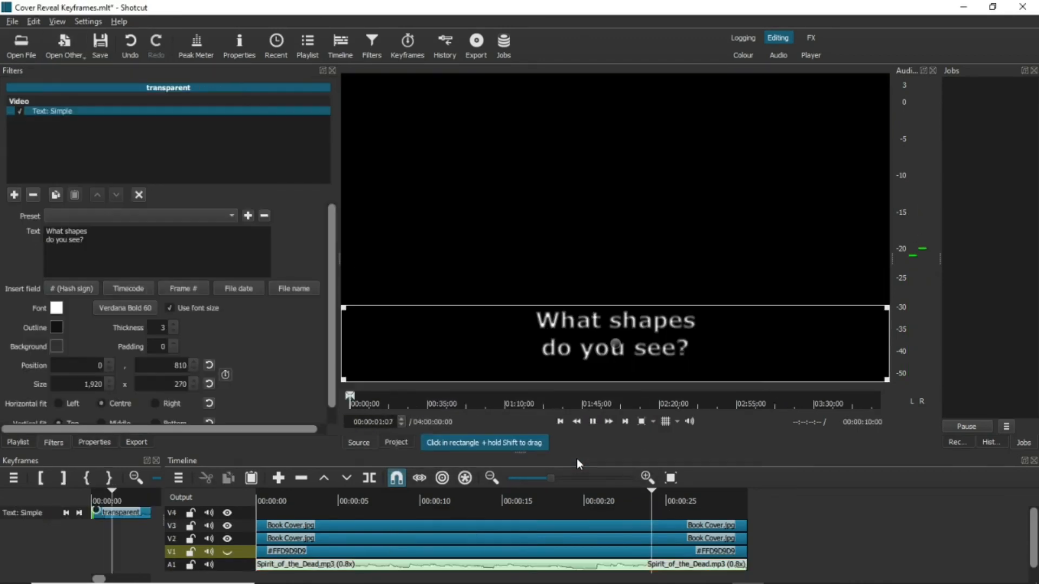
Place the text clip from the playlist on track V4 near the end, trimmed to finish with the video clips.
click(307, 46)
click(30, 209)
drag(29, 209, 627, 512)
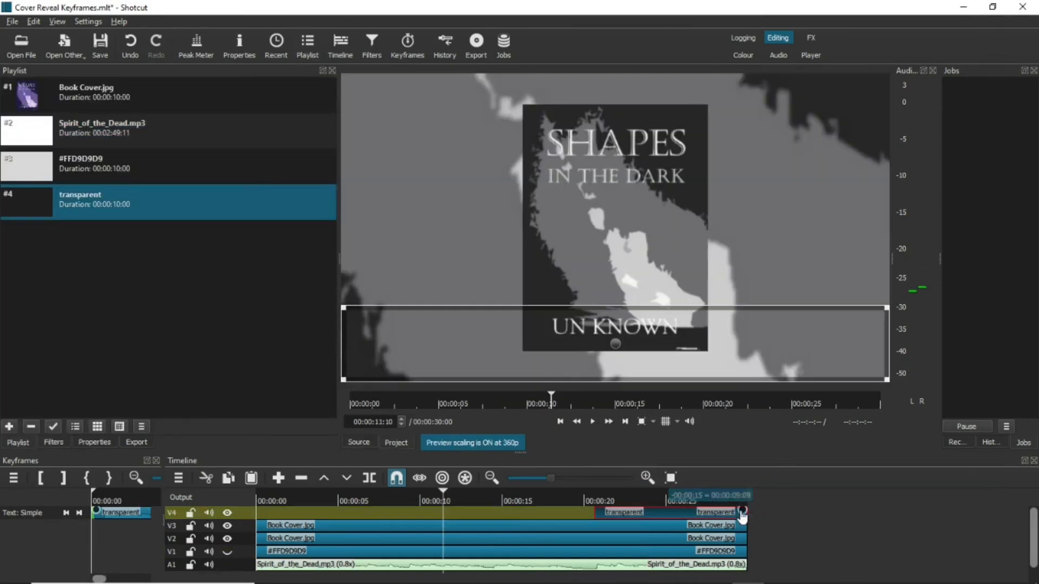
Set the text's outline thickness to 0 and its font to Script Bold at size 150.
click(53, 442)
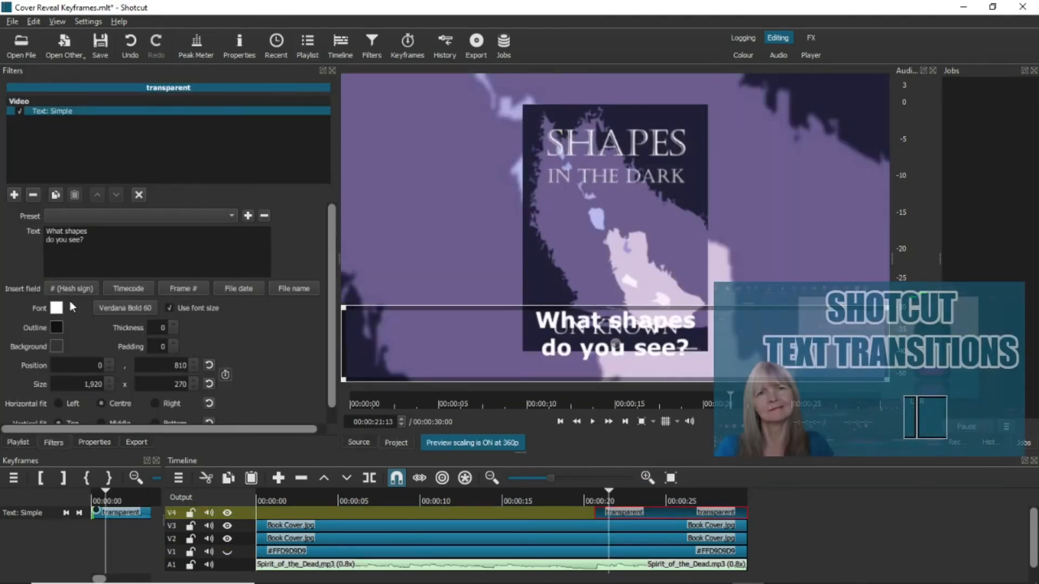
click(125, 308)
scroll(518, 268, up, 4)
click(384, 220)
drag(394, 165, 217, 149)
click(459, 272)
double_click(447, 181)
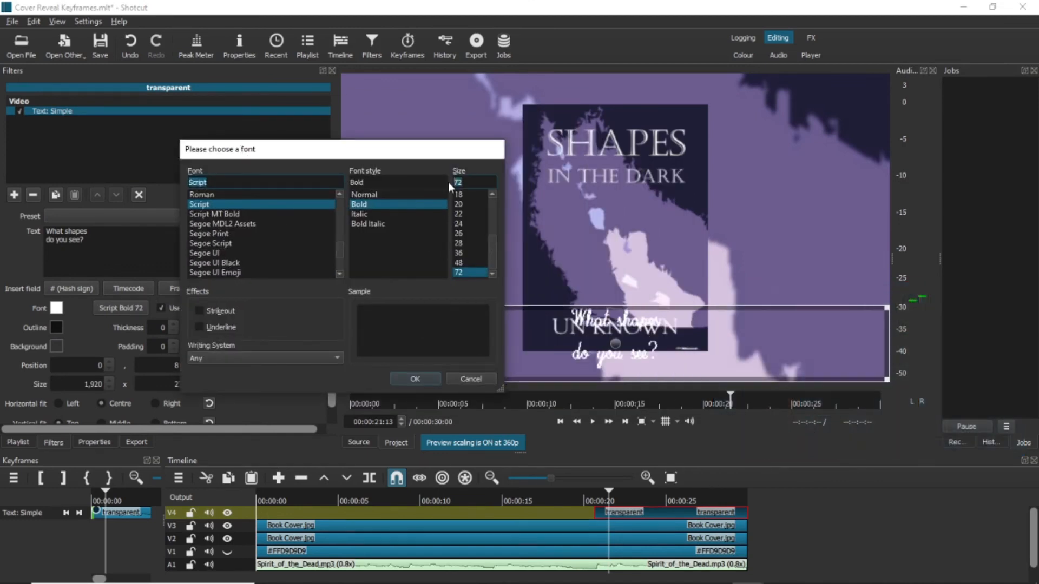
text(150)
click(415, 379)
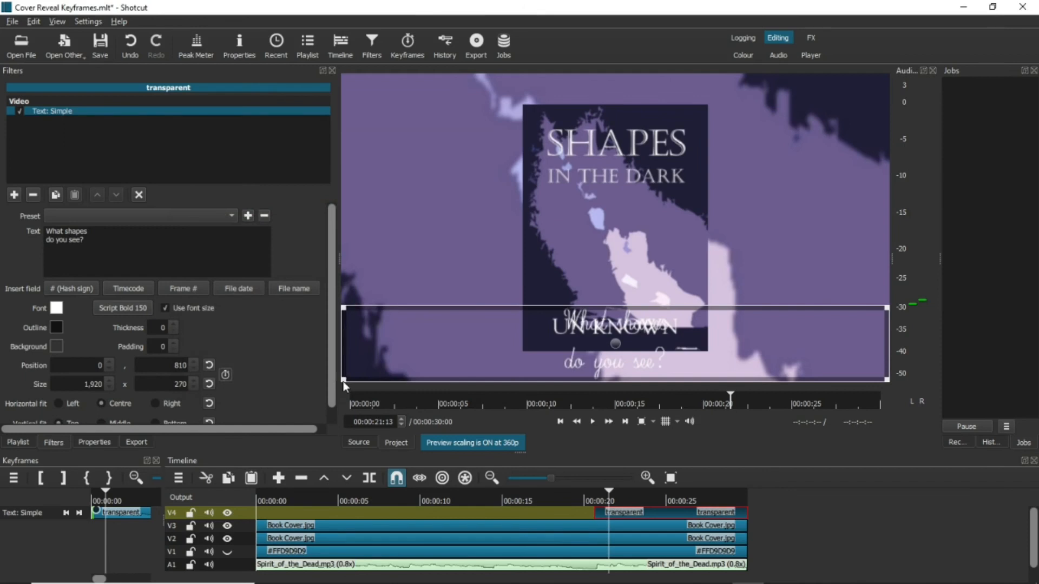
Narrow the text box and reposition it in the preview area to the right of the book cover.
drag(343, 306, 716, 308)
drag(796, 330, 787, 184)
drag(701, 213, 715, 285)
Trim the text clip's start to about 24 seconds and give it a 00:00:01:08 opacity-based video fade-in, then preview it.
drag(595, 512, 680, 523)
click(653, 494)
click(39, 123)
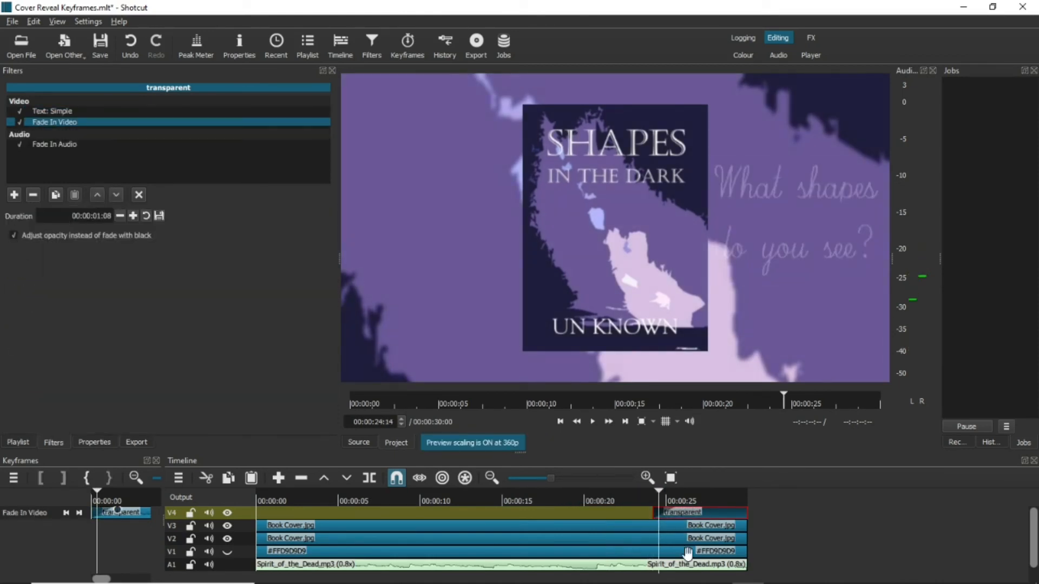
click(593, 421)
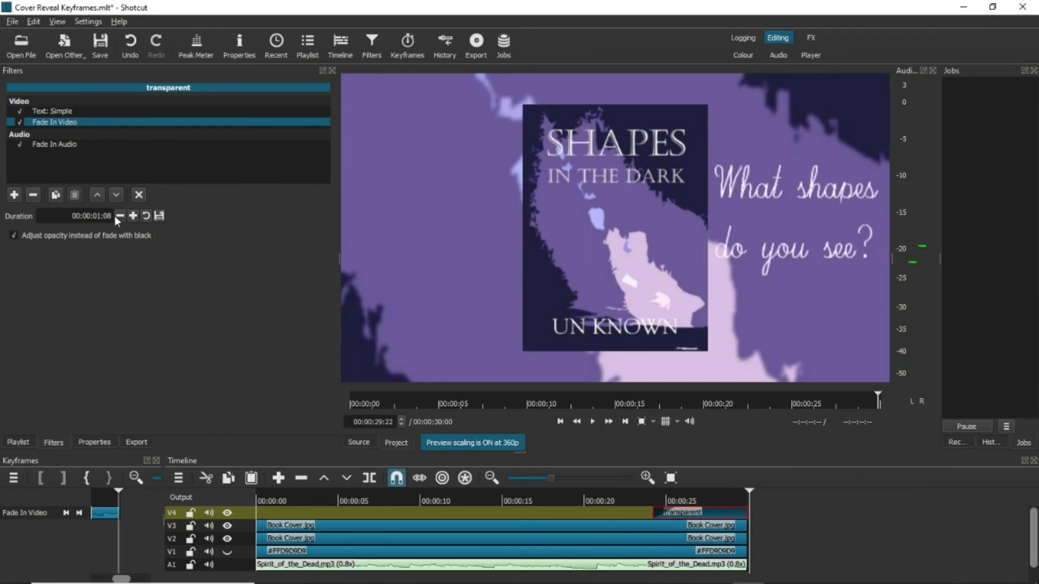
Lengthen the text clip's video fade-in to 00:00:02:21 and play back the ending.
click(132, 216)
click(132, 216)
click(645, 498)
click(592, 422)
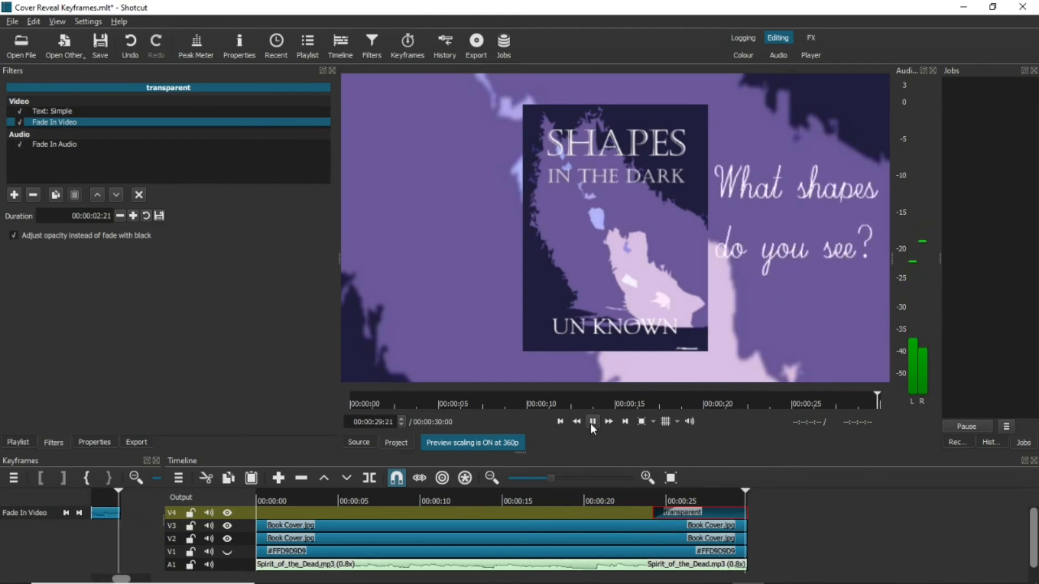
Add a short audio fade-out at the end of the music clip on track A1.
click(726, 567)
mouse_move(743, 565)
mouse_down()
mouse_move(736, 557)
mouse_move(725, 575)
mouse_up()
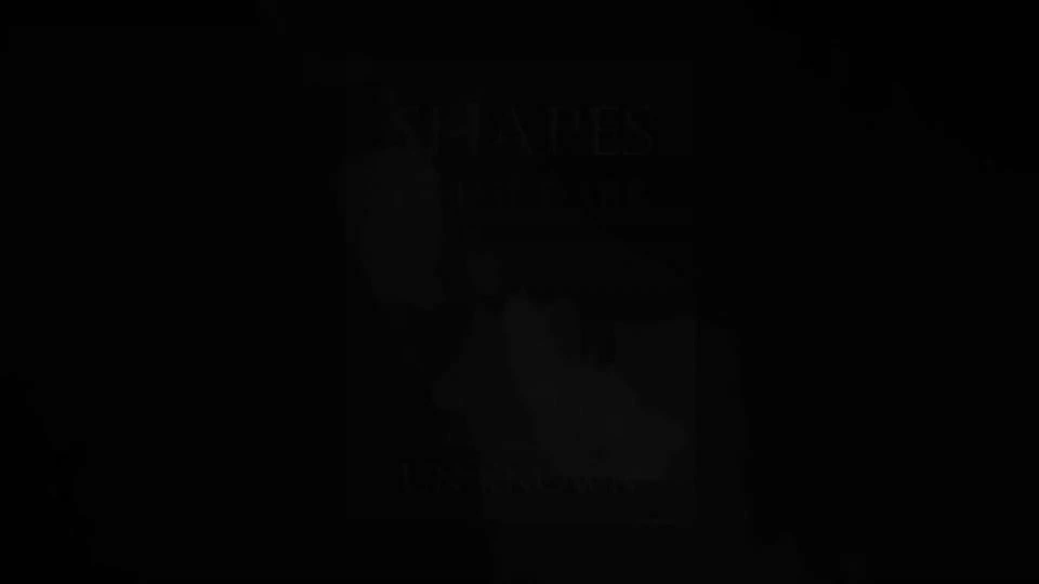